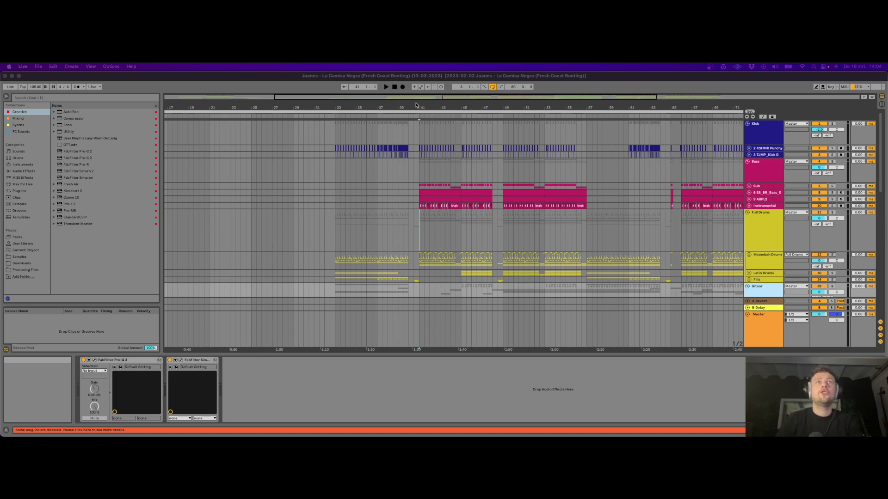
Step: Play the full mix from the drop at bar 41, and show the Master track's device chain
{"action": "left_click", "coordinate": [416, 105]}
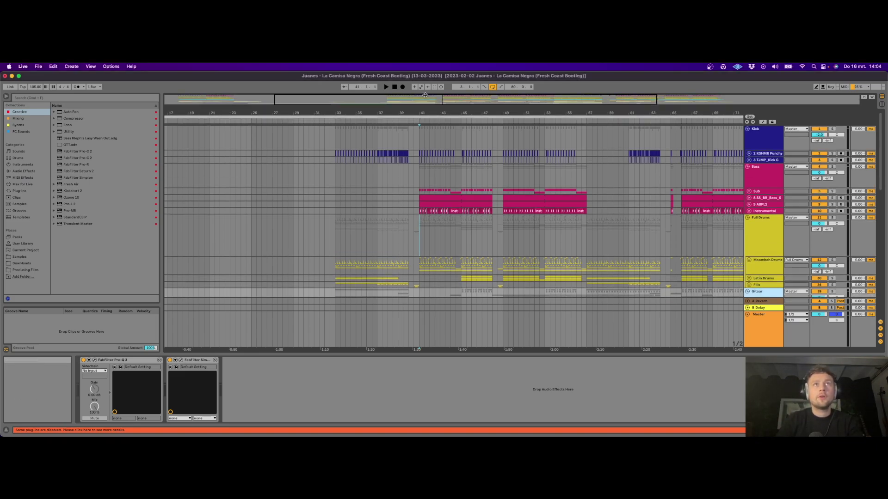
{"action": "left_click_drag", "start_coordinate": [425, 116], "coordinate": [426, 134]}
{"action": "left_click", "coordinate": [470, 152]}
{"action": "key", "text": "space"}
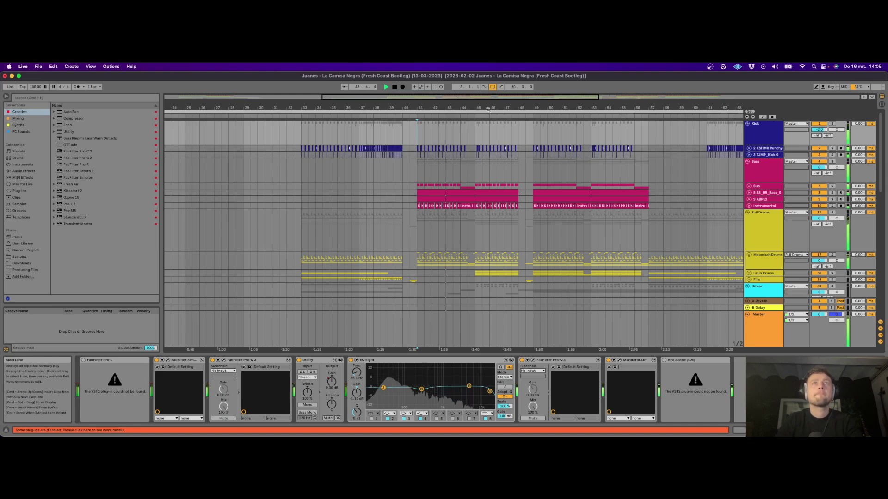
{"action": "scroll", "coordinate": [483, 106], "scroll_direction": "right", "scroll_amount": 3}
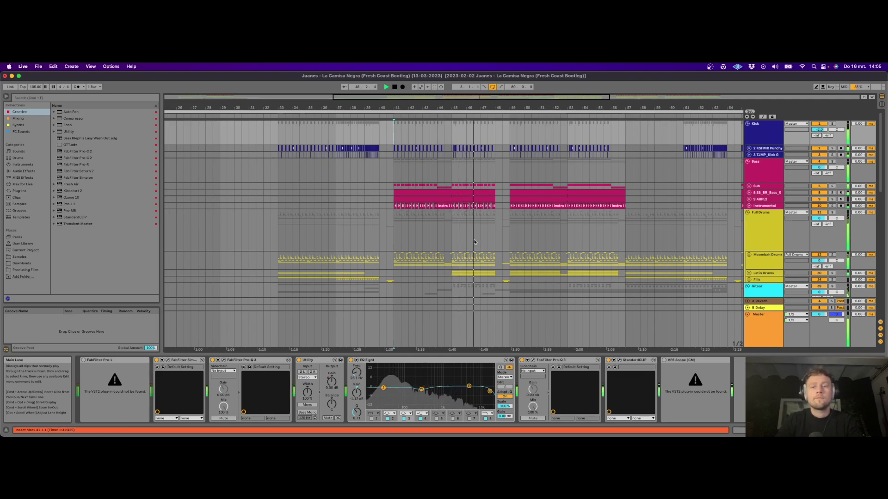
{"action": "key", "text": "space"}
{"action": "left_click", "coordinate": [753, 347]}
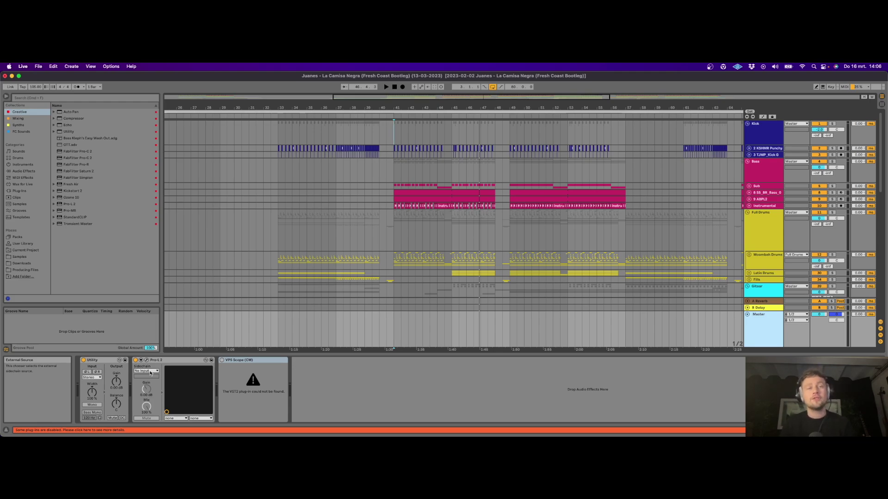
Step: Solo the Kick and Full Drums groups together and play them from bar 41
{"action": "left_click", "coordinate": [390, 173]}
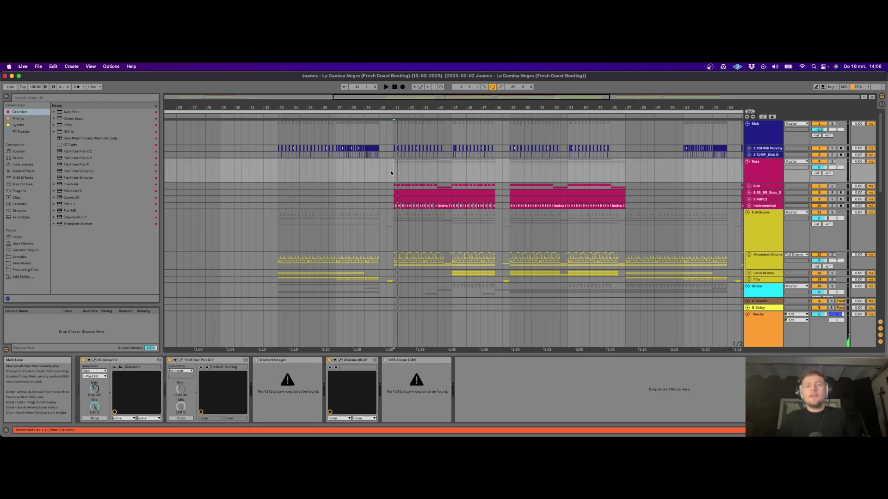
{"action": "scroll", "coordinate": [391, 173], "scroll_direction": "up", "scroll_amount": 2}
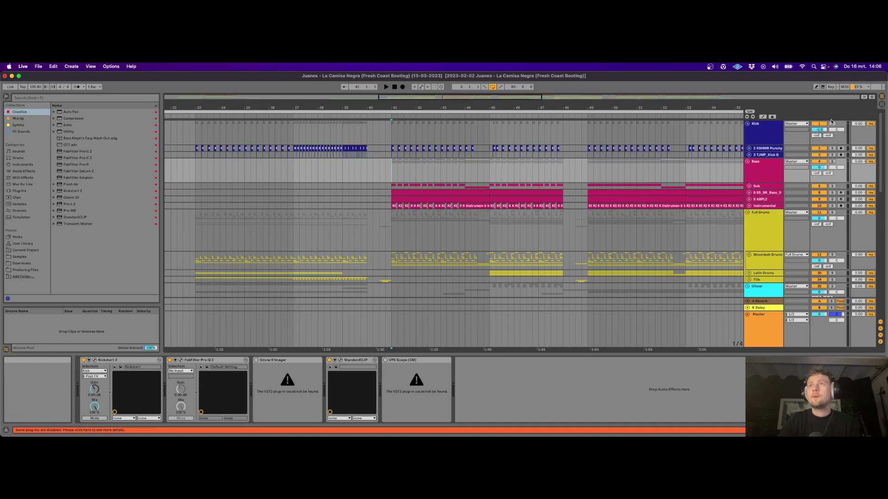
{"action": "left_click", "coordinate": [832, 212]}
{"action": "key", "text": "space"}
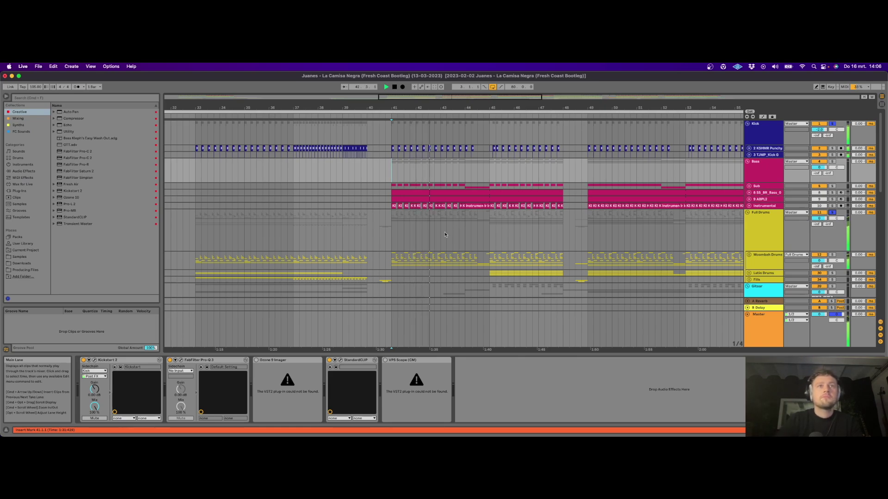
{"action": "left_click", "coordinate": [484, 229]}
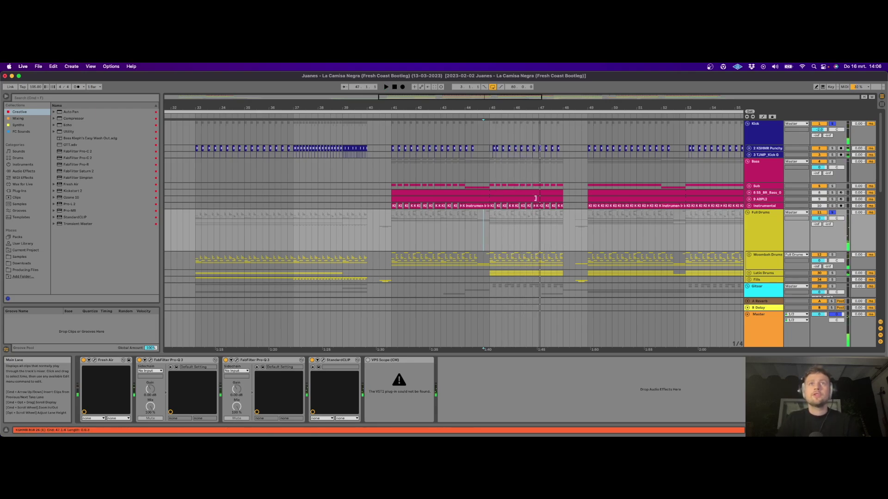
{"action": "scroll", "coordinate": [390, 170], "scroll_direction": "up", "scroll_amount": 1}
Step: Play the Kick group alone from bar 41 with its device chain shown
{"action": "left_click", "coordinate": [389, 170]}
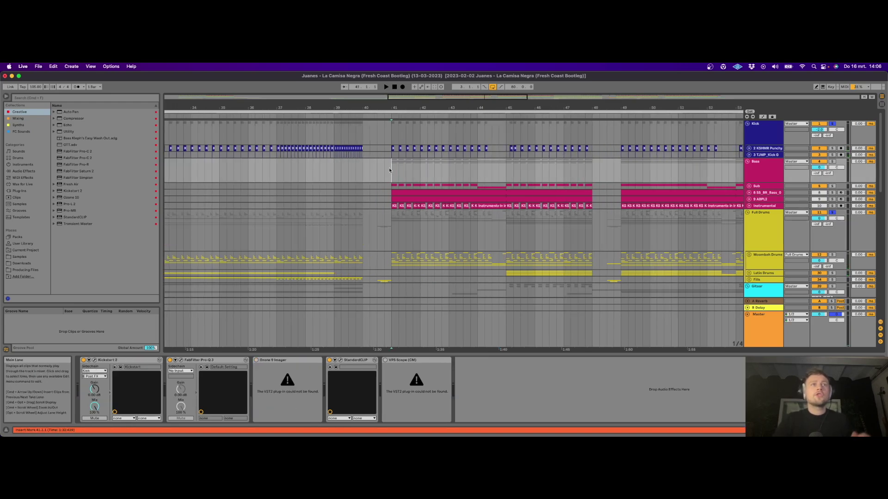
{"action": "left_click", "coordinate": [770, 134]}
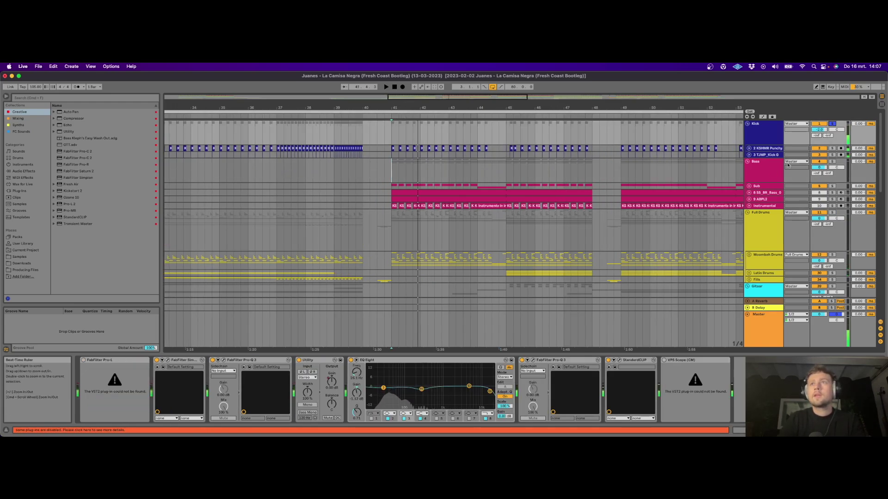
{"action": "key", "text": "space"}
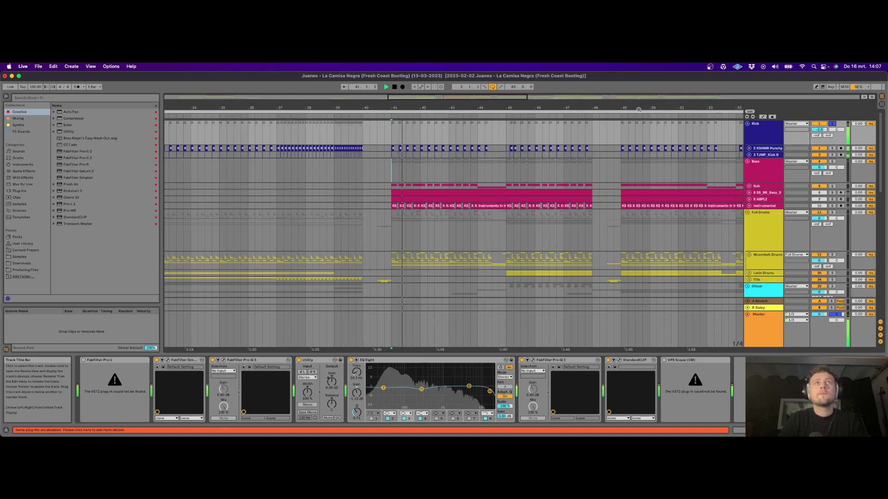
Step: Unfold the KSHMR Punchy kick track, solo it and play it from bar 41
{"action": "left_click_drag", "start_coordinate": [393, 107], "coordinate": [393, 130]}
{"action": "key", "text": "space"}
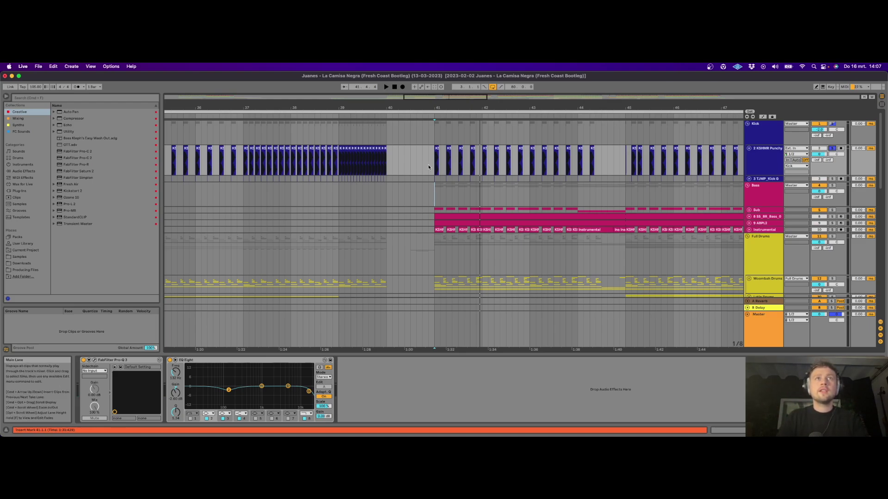
{"action": "key", "text": "space"}
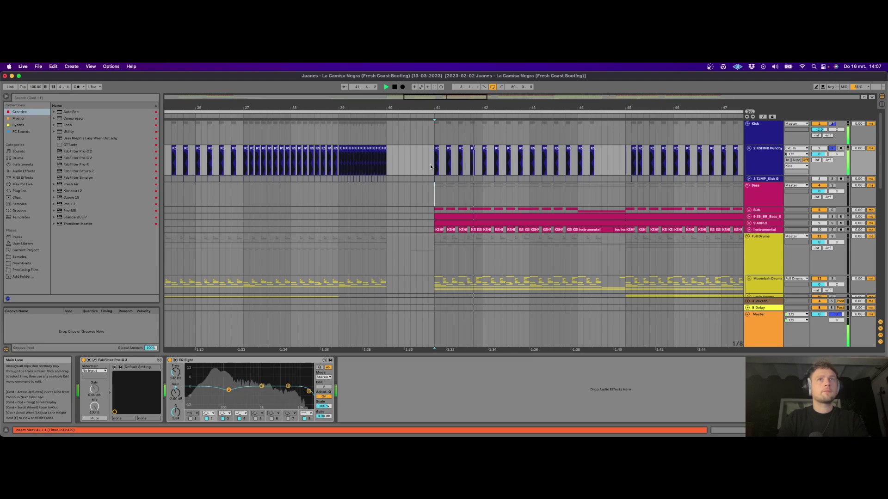
{"action": "key", "text": "space"}
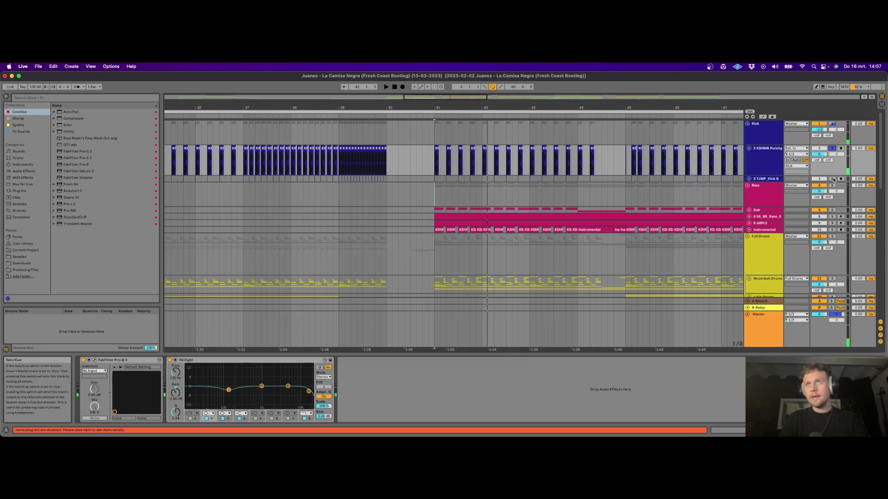
Step: Unfold and solo the TJMP_Kick track to hear it alone, and play the whole Kick group from bar 41
{"action": "left_click", "coordinate": [749, 179]}
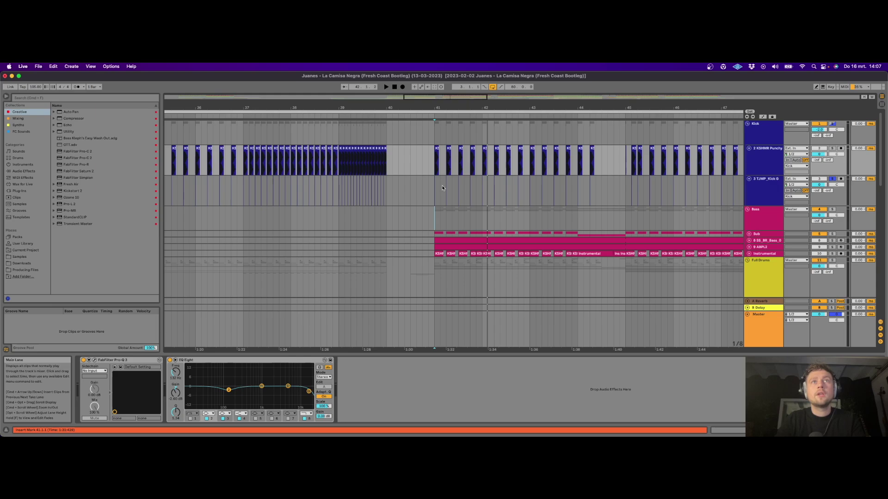
{"action": "key", "text": "space"}
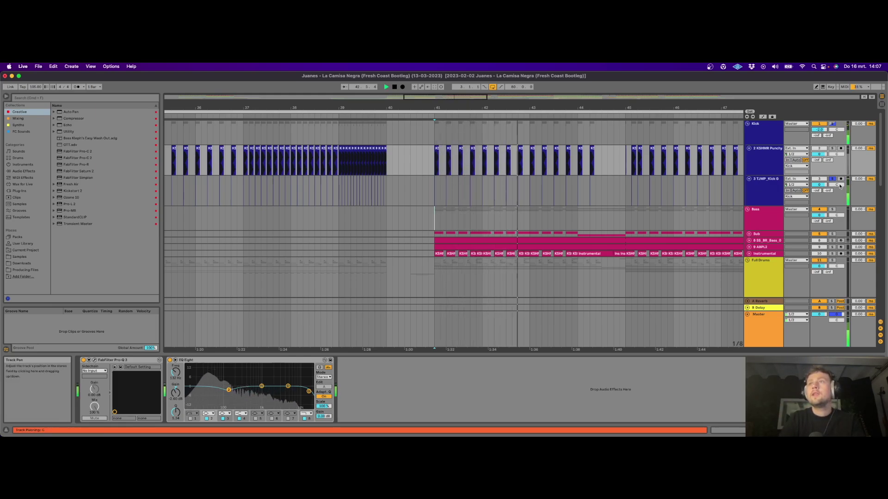
{"action": "left_click", "coordinate": [433, 143]}
{"action": "key", "text": "space"}
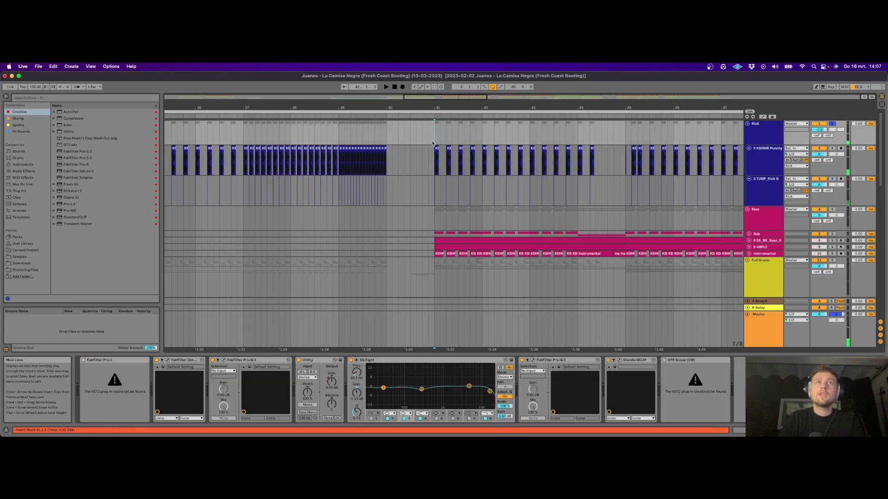
{"action": "key", "text": "space"}
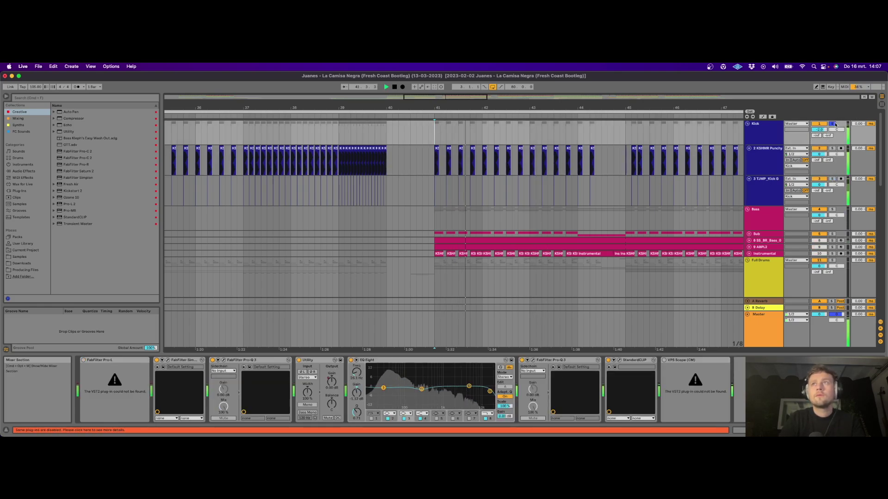
{"action": "key", "text": "space"}
Step: Show the Bass group's device chain and fold the two kick tracks
{"action": "left_click", "coordinate": [770, 214]}
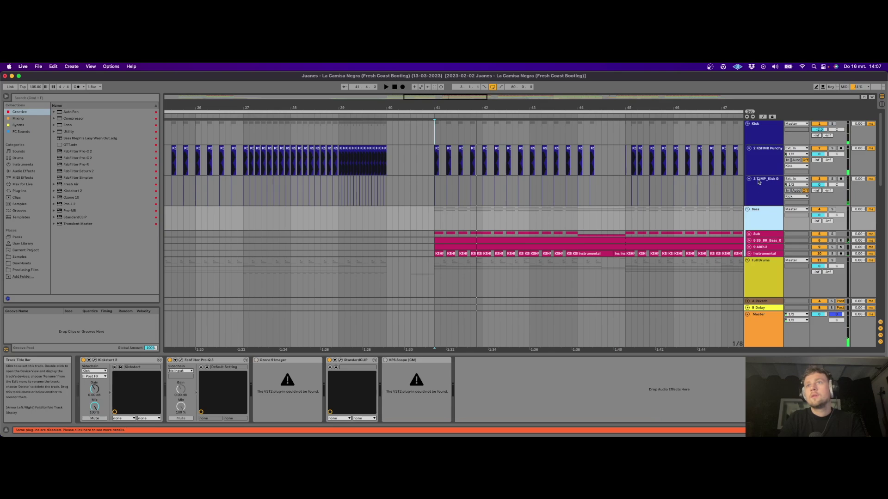
{"action": "left_click", "coordinate": [749, 179]}
{"action": "left_click", "coordinate": [750, 172]}
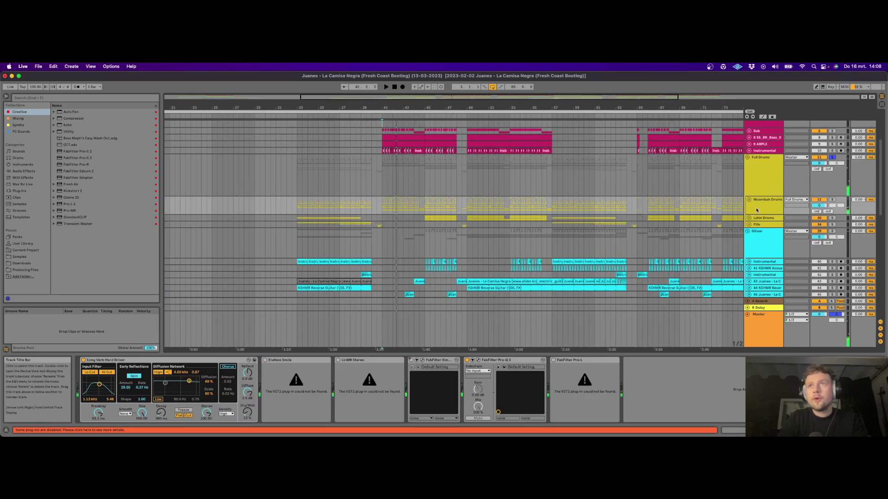
Step: Unfold the Moombah Drums group, solo its 13 Group and play it from bar 41
{"action": "scroll", "coordinate": [750, 194], "scroll_direction": "down", "scroll_amount": 3}
{"action": "left_click", "coordinate": [748, 199]}
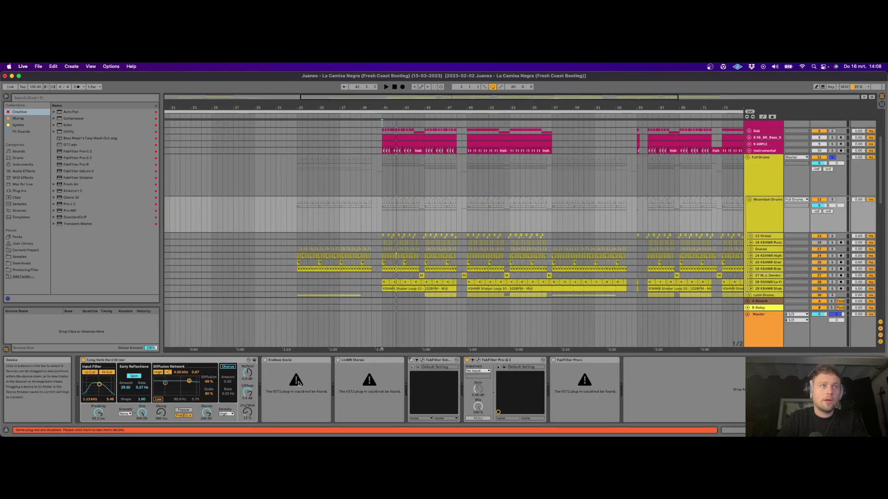
{"action": "left_click", "coordinate": [385, 185]}
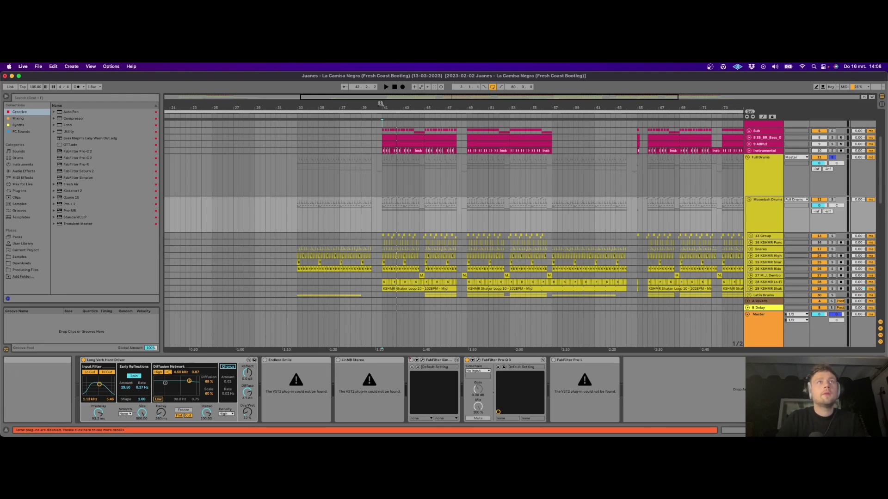
{"action": "key", "text": "plus"}
{"action": "key", "text": "plus"}
{"action": "left_click", "coordinate": [832, 236]}
{"action": "key", "text": "space"}
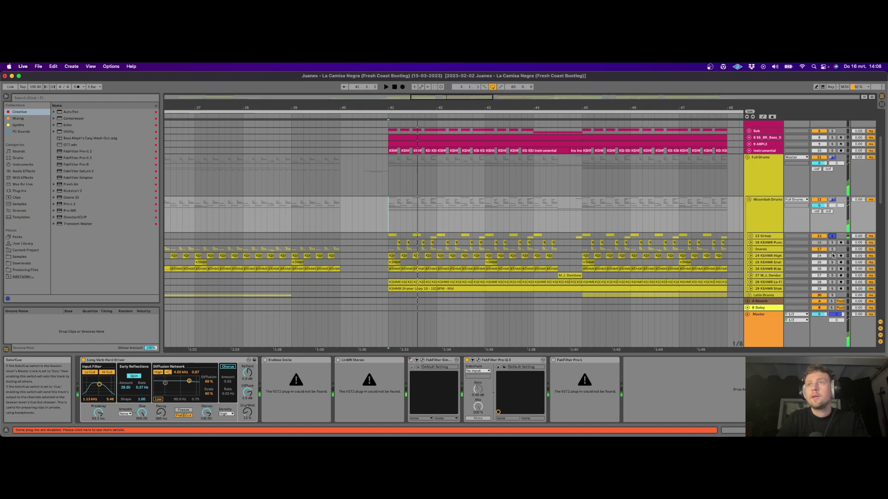
Step: Audition the Snares group and tracks 24, 25 and 26 of the Moombah Drums one at a time from bar 41
{"action": "key", "text": "space"}
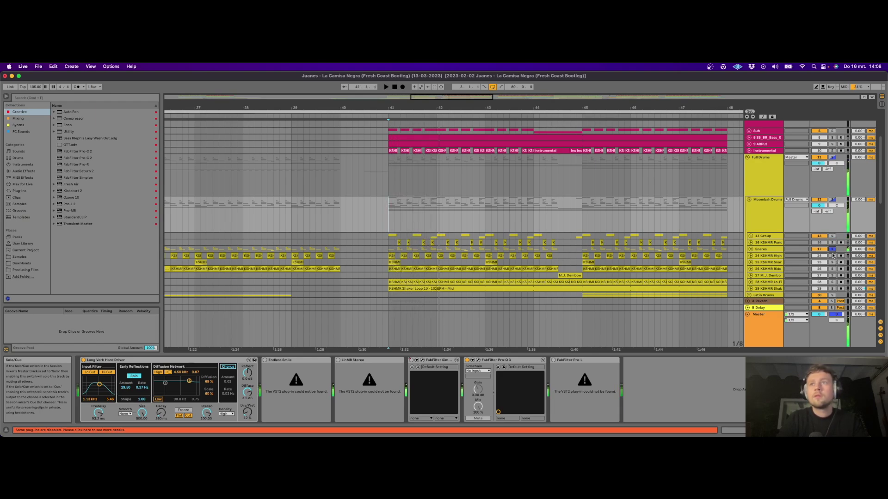
{"action": "key", "text": "space"}
{"action": "key", "text": "space"}
{"action": "key", "text": "space"}
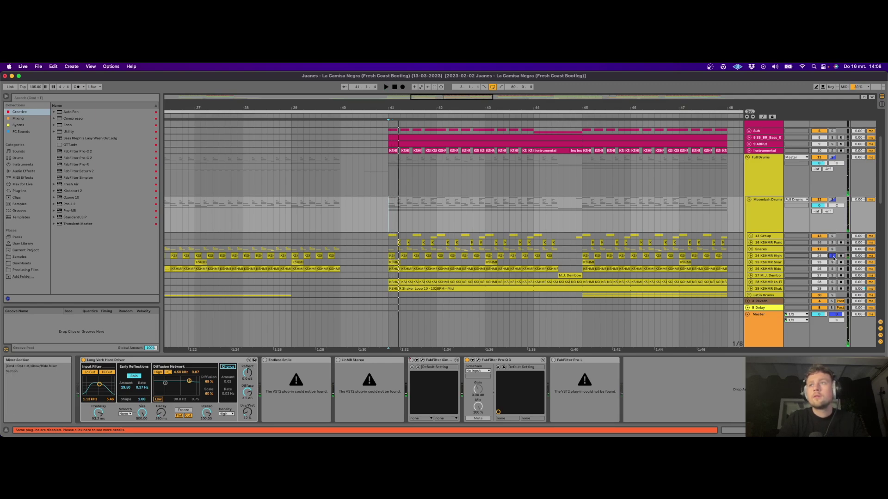
{"action": "key", "text": "space"}
{"action": "left_click", "coordinate": [833, 262]}
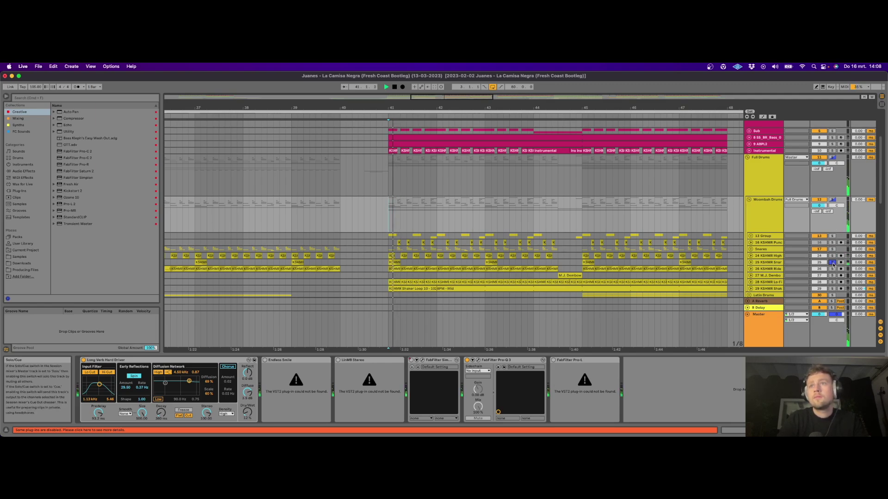
{"action": "left_click", "coordinate": [832, 269]}
{"action": "key", "text": "space"}
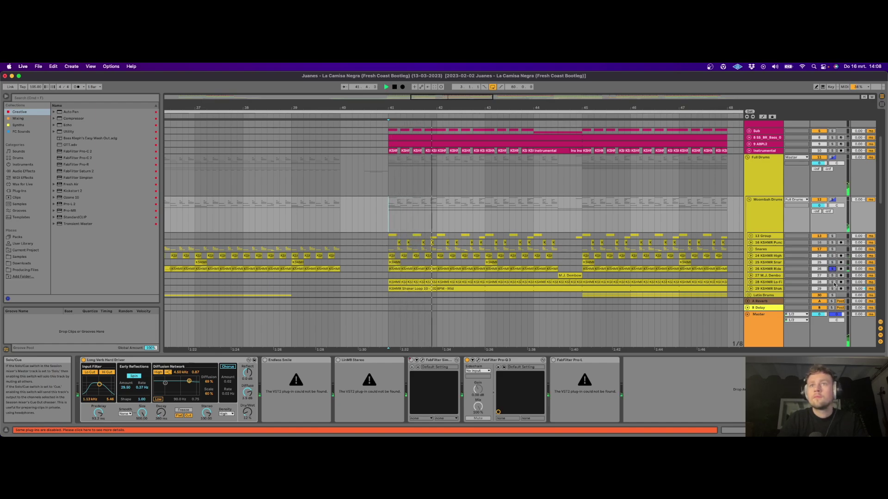
Step: Audition the KSHMR Lo-Fi, KSHMR shaker loop and M.J. Dembow tracks one at a time
{"action": "left_click", "coordinate": [832, 281]}
{"action": "left_click", "coordinate": [833, 288]}
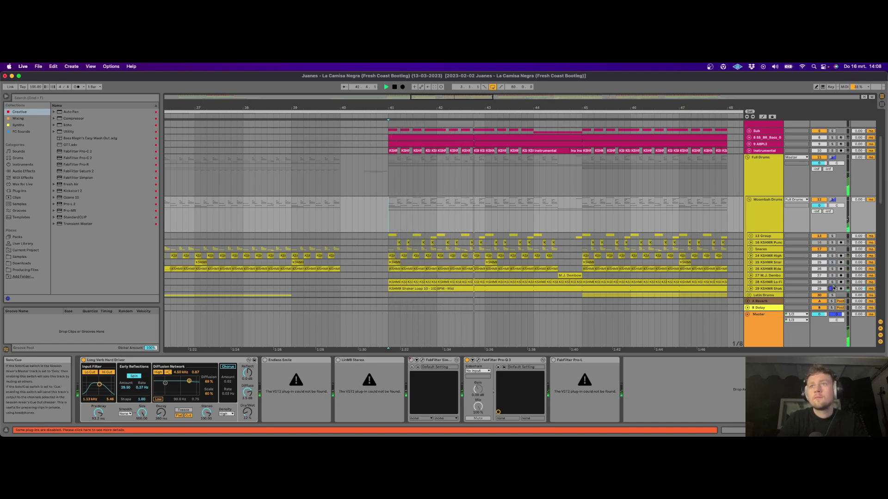
{"action": "scroll", "coordinate": [547, 262], "scroll_direction": "down", "scroll_amount": 1}
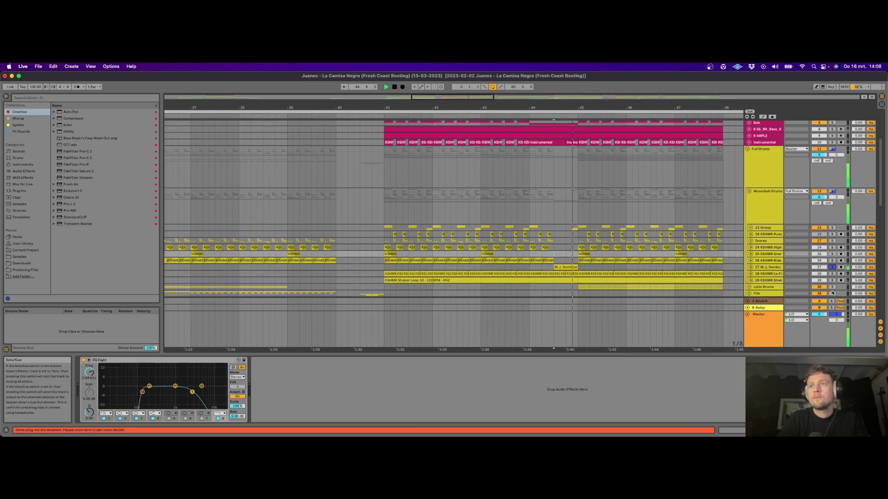
{"action": "left_click", "coordinate": [579, 267]}
Step: Unfold the Latin Drums group and audition its percussion tracks from bar 45
{"action": "left_click", "coordinate": [748, 288]}
{"action": "scroll", "coordinate": [763, 278], "scroll_direction": "down", "scroll_amount": 5}
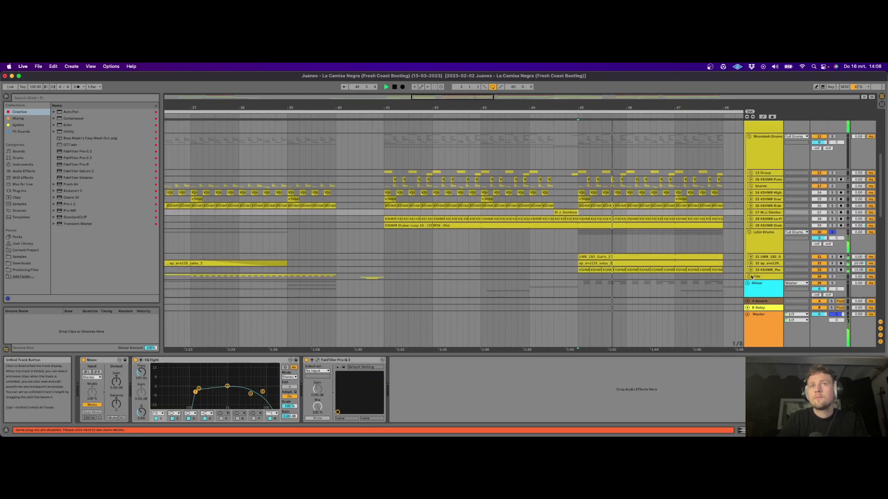
{"action": "left_click", "coordinate": [831, 217]}
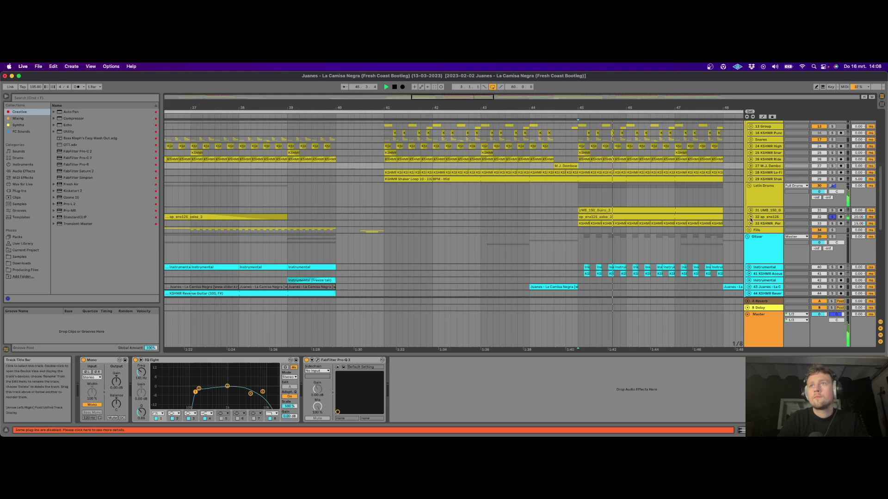
{"action": "left_click_drag", "start_coordinate": [831, 220], "coordinate": [831, 274]}
{"action": "left_click", "coordinate": [832, 248]}
{"action": "left_click", "coordinate": [643, 249]}
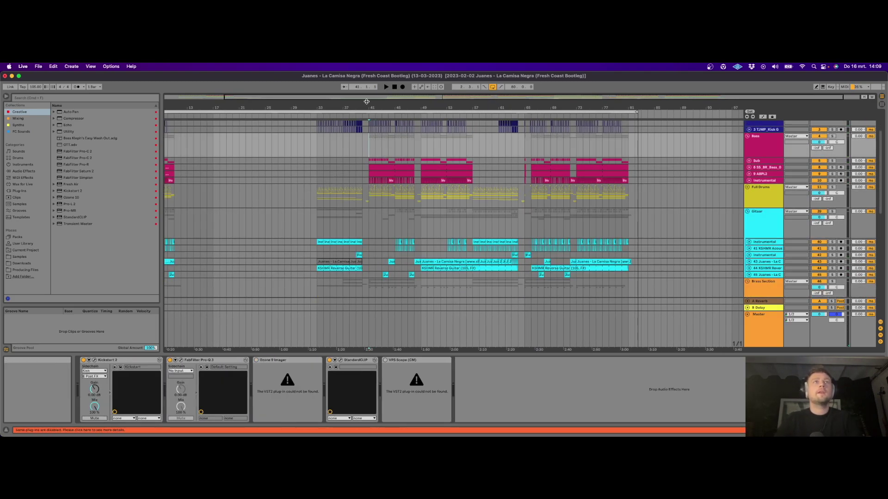
Step: Unfold the ABPL2 track in the Bass group and show its device chain
{"action": "left_click_drag", "start_coordinate": [366, 101], "coordinate": [368, 116]}
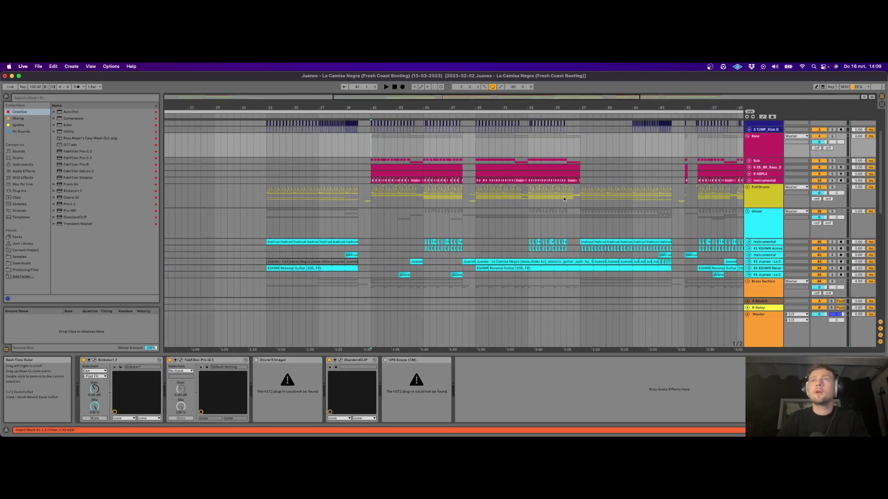
{"action": "left_click", "coordinate": [749, 175]}
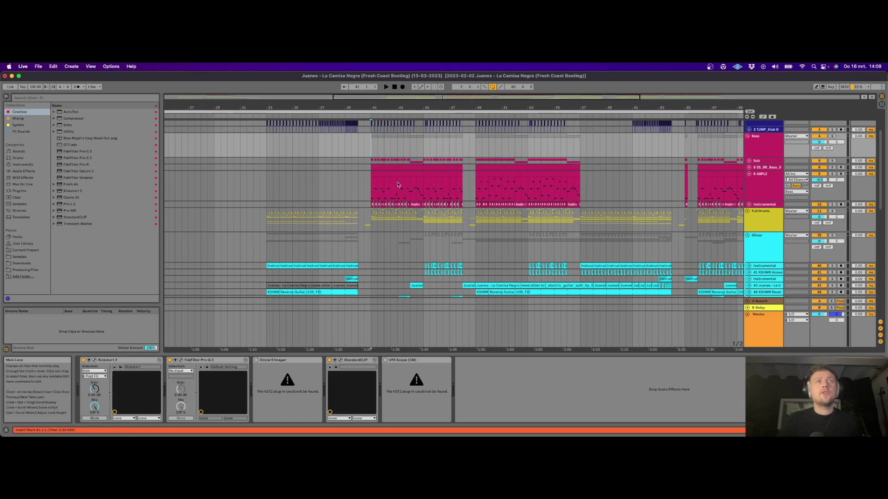
{"action": "left_click", "coordinate": [772, 187]}
{"action": "left_click", "coordinate": [775, 190]}
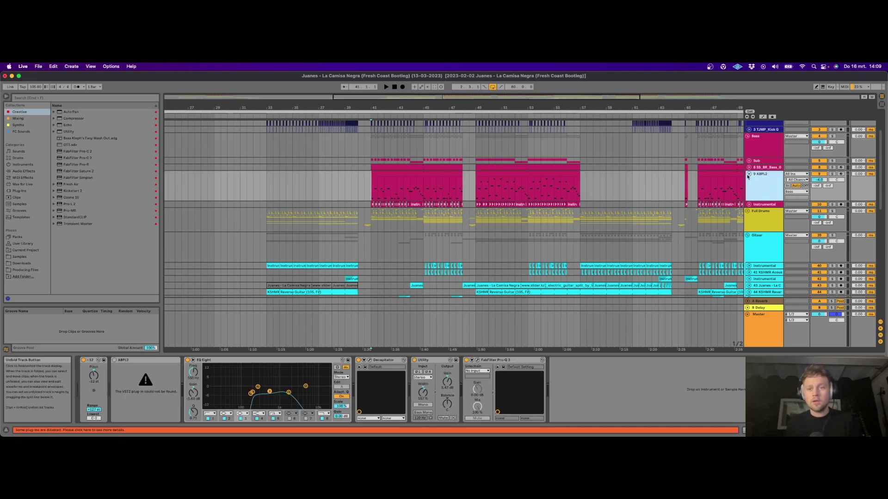
Step: Solo the Bass group, unfold its Sub group and audition the bass layers from bar 41
{"action": "left_click", "coordinate": [374, 143]}
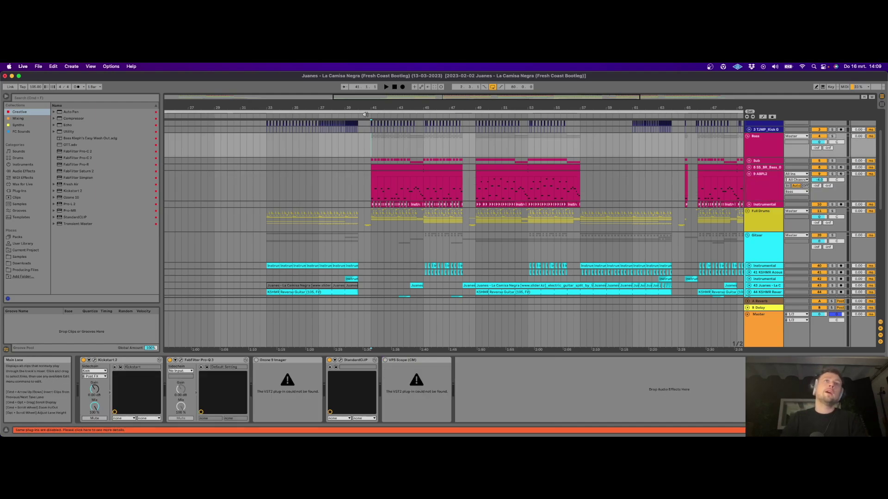
{"action": "left_click_drag", "start_coordinate": [368, 110], "coordinate": [365, 111]}
{"action": "left_click", "coordinate": [751, 183]}
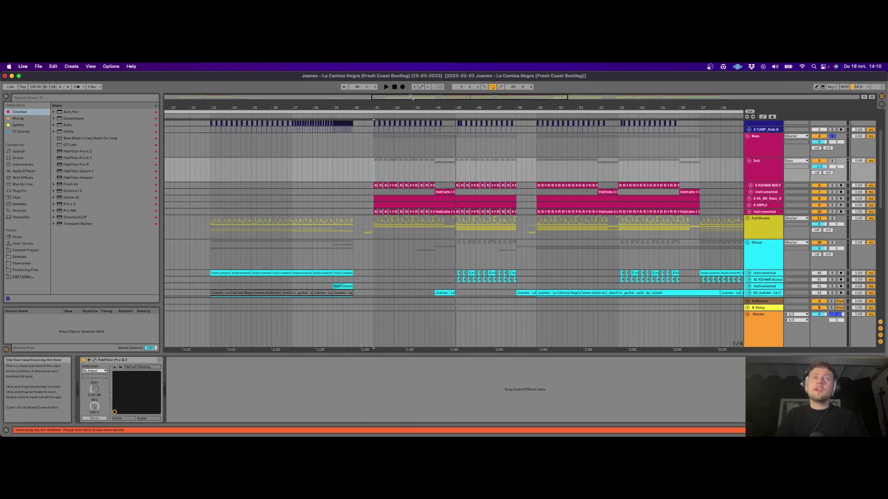
{"action": "left_click", "coordinate": [433, 158]}
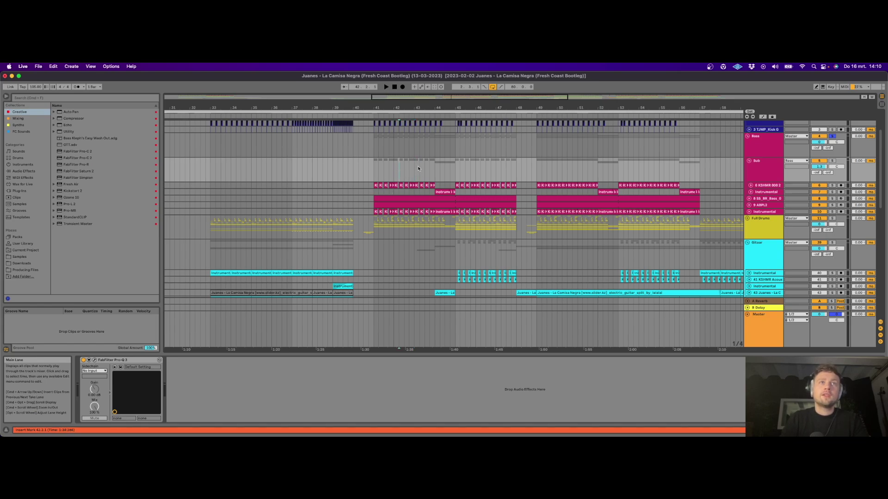
{"action": "key", "text": "space"}
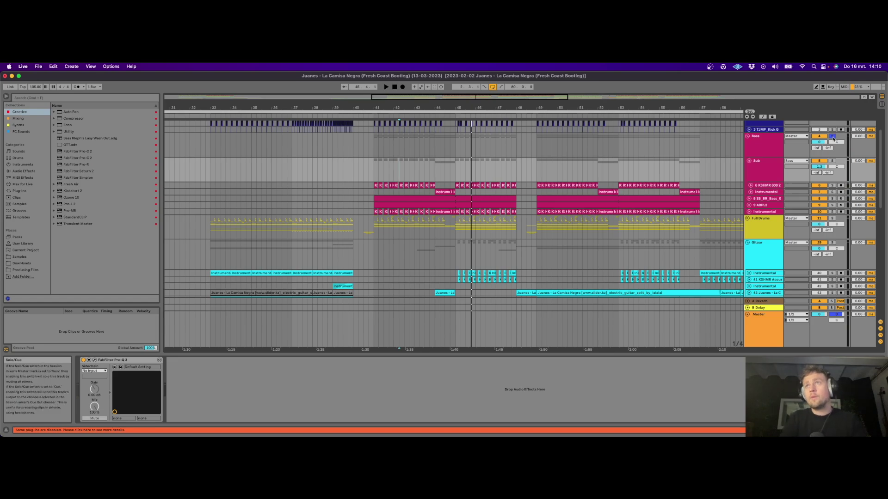
Step: Fold the Sub group and show the ABPL2 track's notes and device chain, leaving the track folded
{"action": "left_click", "coordinate": [749, 160]}
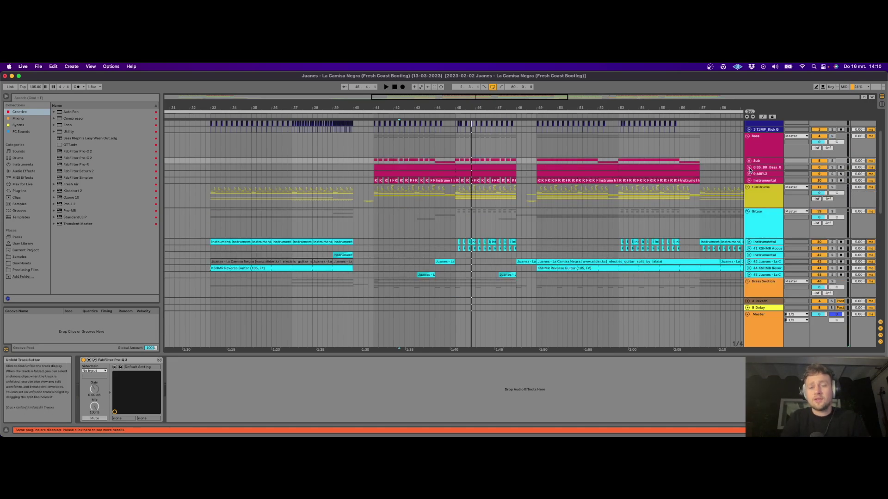
{"action": "left_click", "coordinate": [411, 174]}
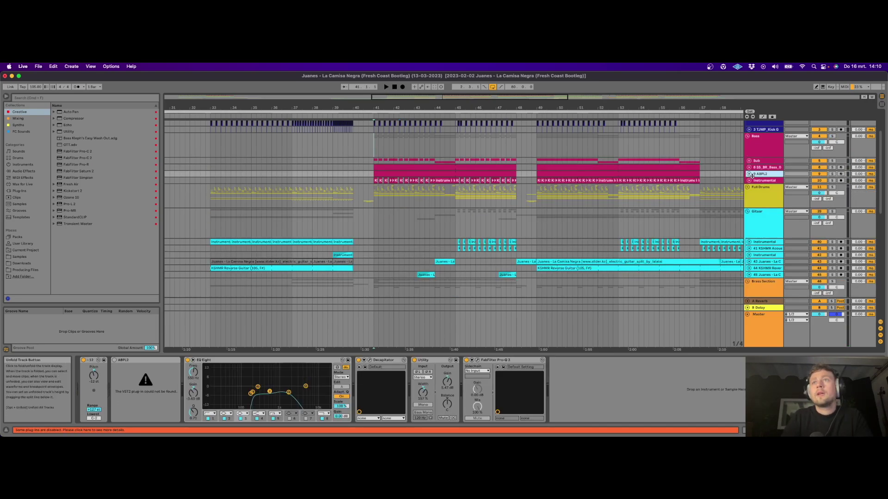
{"action": "left_click", "coordinate": [749, 174]}
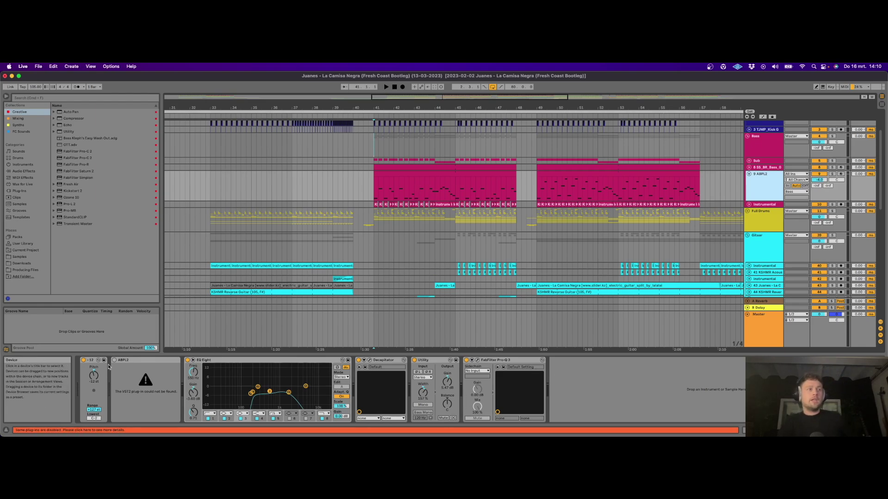
{"action": "left_click", "coordinate": [749, 174]}
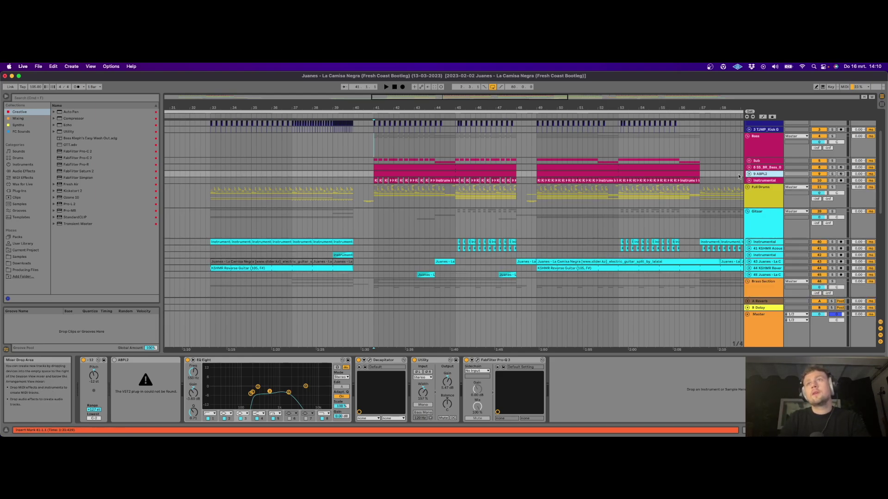
Step: Audition the guitar group from bar 45, both soloed and within the full mix
{"action": "left_click_drag", "start_coordinate": [328, 110], "coordinate": [529, 171]}
{"action": "left_click", "coordinate": [529, 170]}
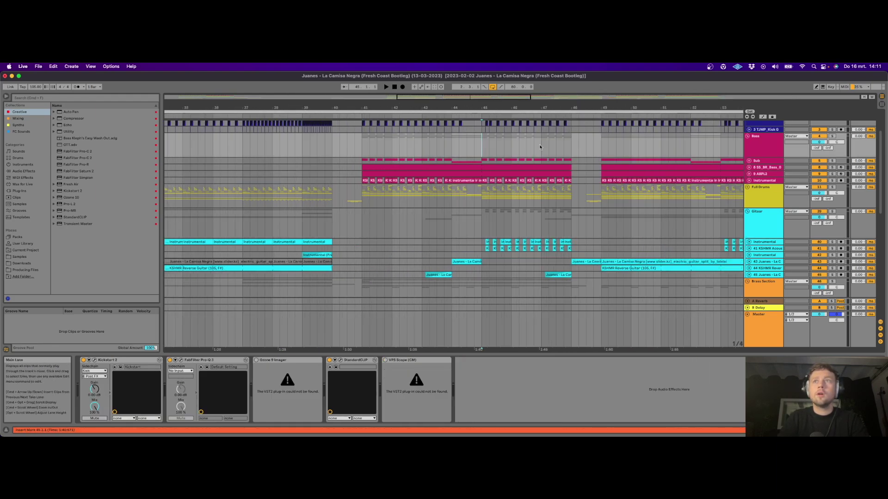
{"action": "scroll", "coordinate": [403, 126], "scroll_direction": "down", "scroll_amount": 5}
{"action": "scroll", "coordinate": [403, 127], "scroll_direction": "down", "scroll_amount": 3}
{"action": "scroll", "coordinate": [430, 166], "scroll_direction": "up", "scroll_amount": 5}
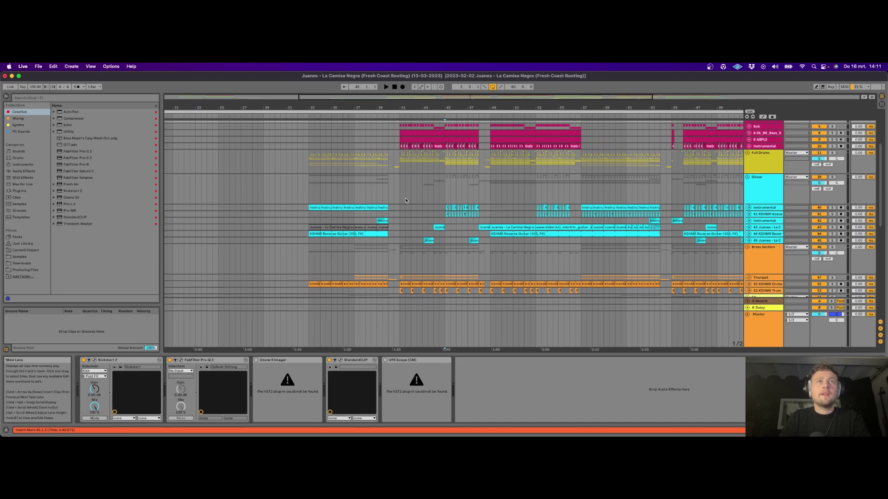
{"action": "left_click", "coordinate": [458, 203]}
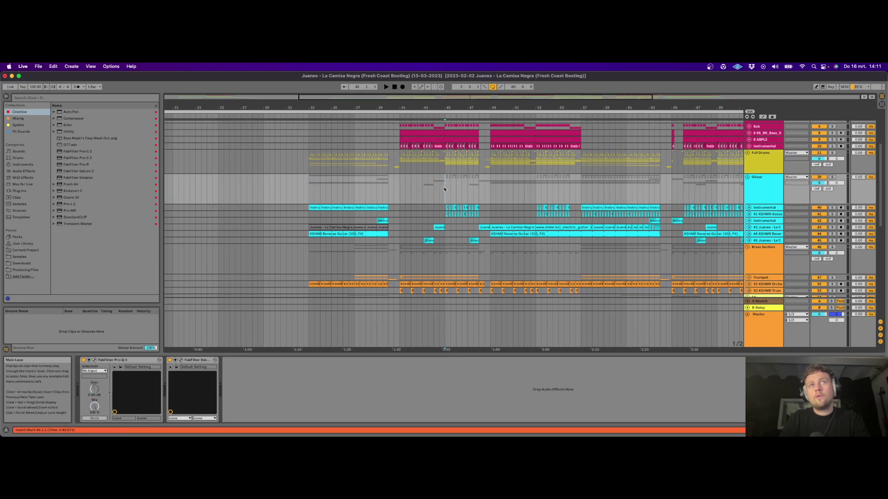
{"action": "left_click", "coordinate": [832, 177]}
{"action": "key", "text": "space"}
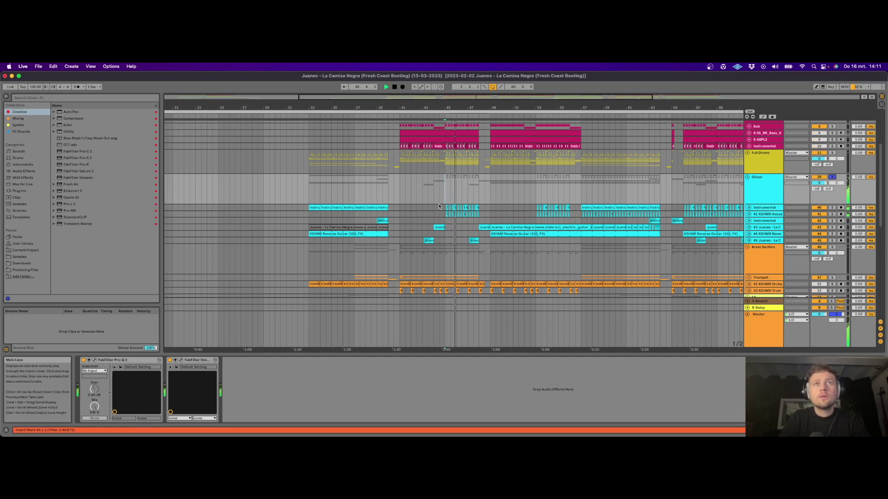
{"action": "key", "text": "space"}
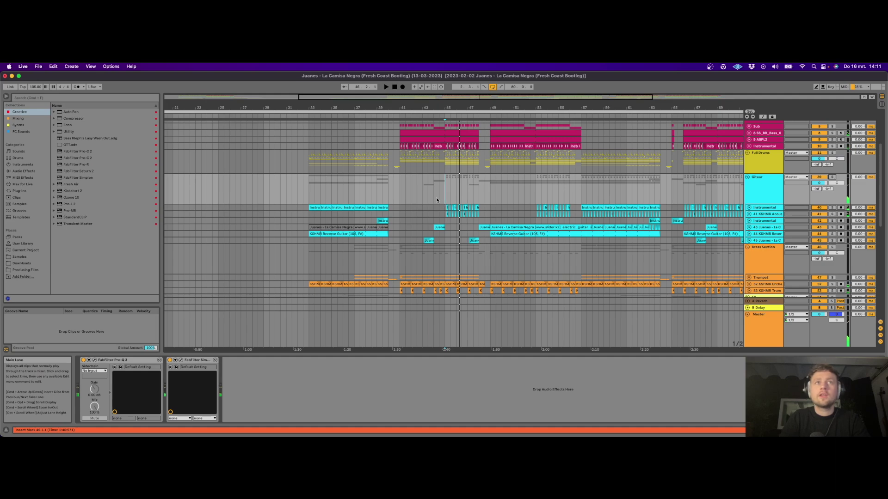
{"action": "key", "text": "space"}
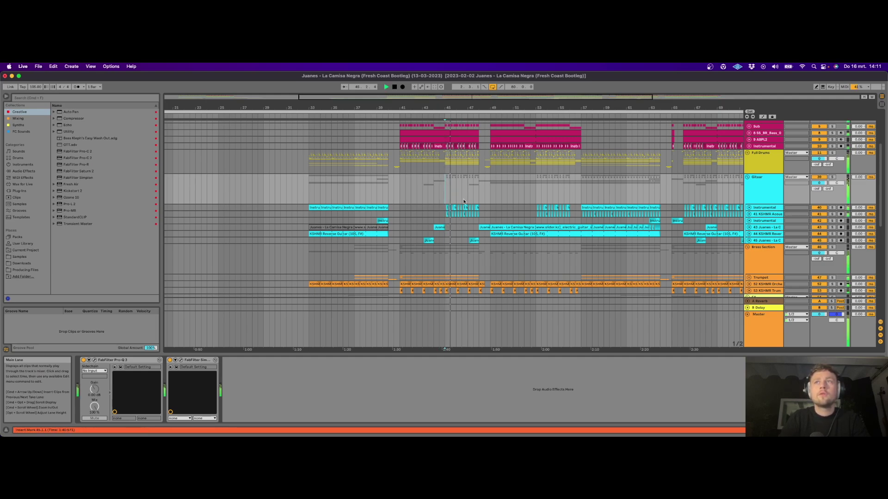
{"action": "left_click", "coordinate": [832, 177]}
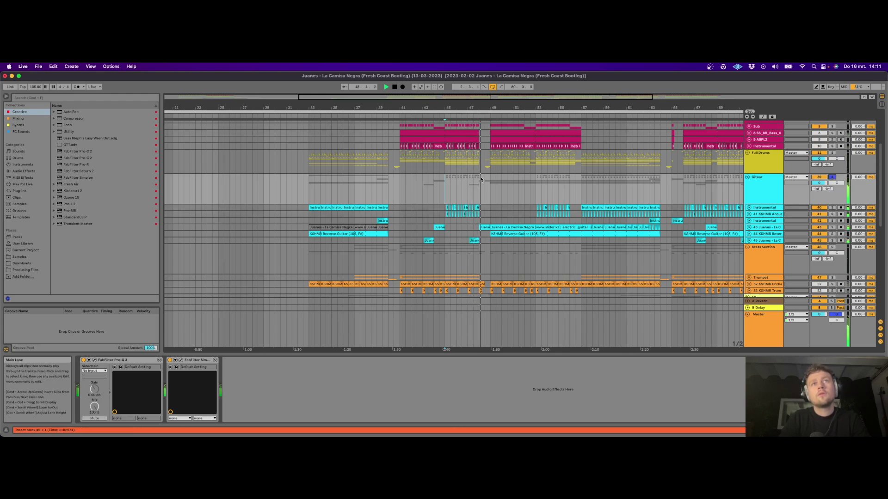
Step: Show the waveform of the Juanes electric guitar track 43, then unsolo and fold the guitar group
{"action": "left_click_drag", "start_coordinate": [741, 231], "coordinate": [741, 254]}
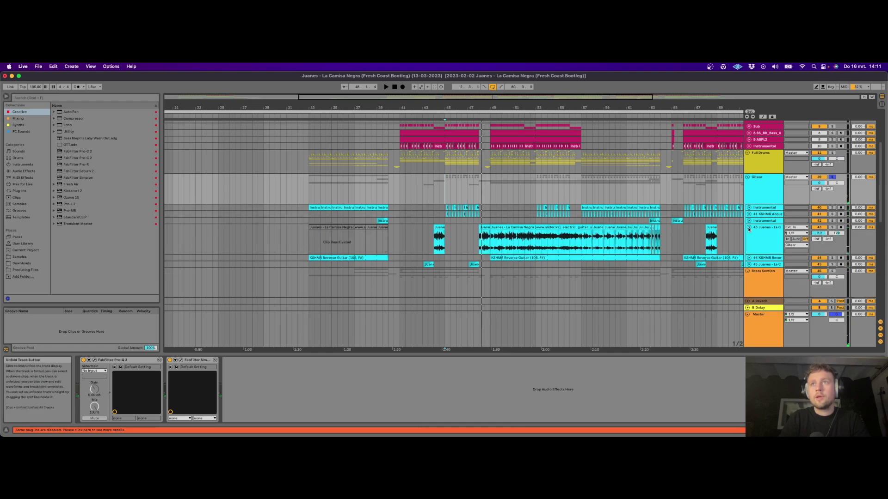
{"action": "left_click_drag", "start_coordinate": [506, 106], "coordinate": [578, 122]}
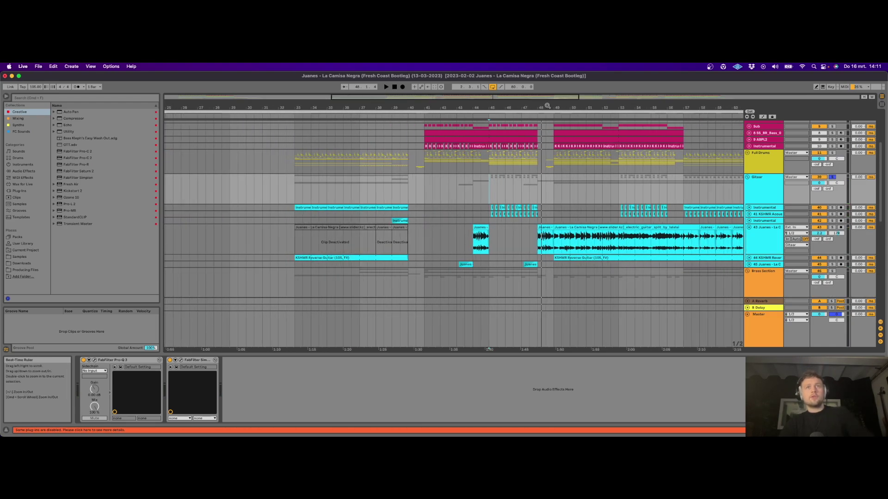
{"action": "left_click", "coordinate": [749, 228]}
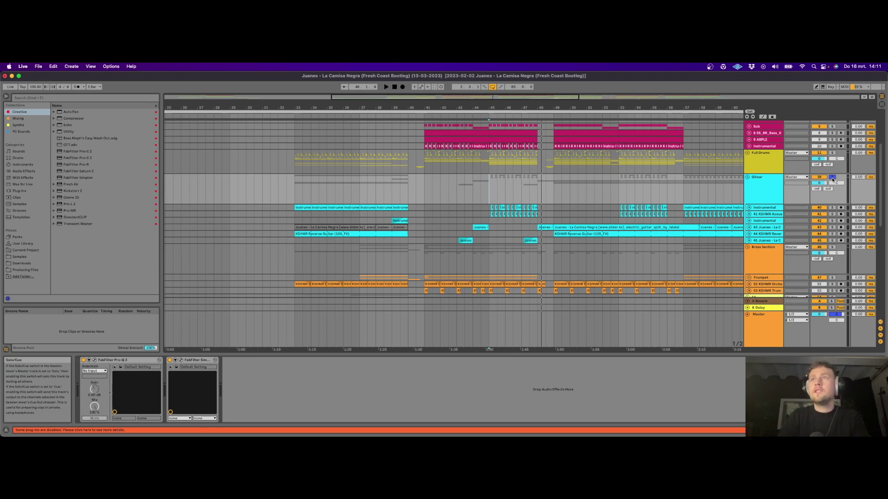
{"action": "left_click", "coordinate": [832, 179]}
{"action": "left_click", "coordinate": [747, 177]}
Step: Solo the Brass Section group and play it from bar 41
{"action": "left_click", "coordinate": [426, 206]}
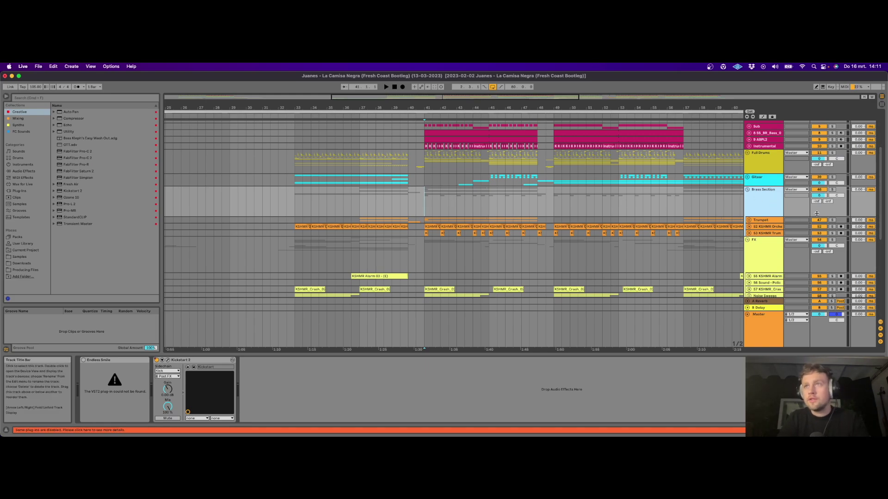
{"action": "left_click", "coordinate": [833, 190]}
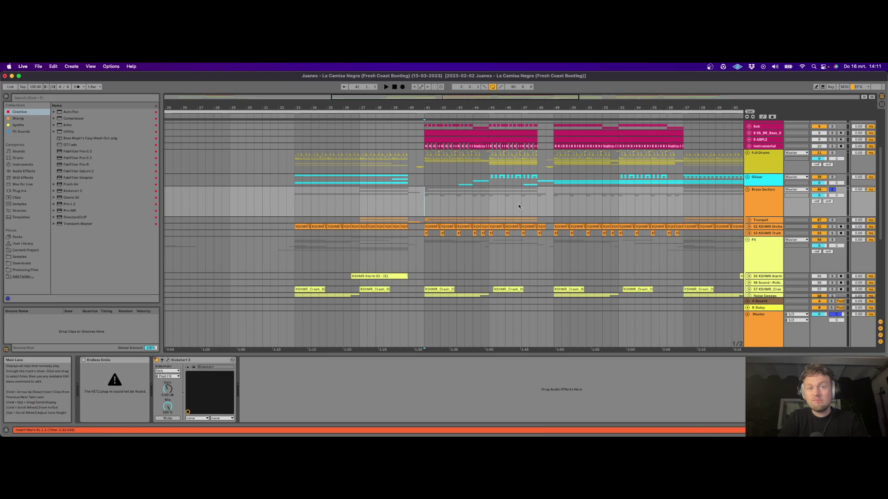
{"action": "key", "text": "space"}
{"action": "mouse_move", "coordinate": [428, 107]}
{"action": "left_mouse_down"}
{"action": "mouse_move", "coordinate": [429, 118]}
{"action": "mouse_move", "coordinate": [324, 117]}
{"action": "mouse_move", "coordinate": [347, 117]}
{"action": "left_mouse_up"}
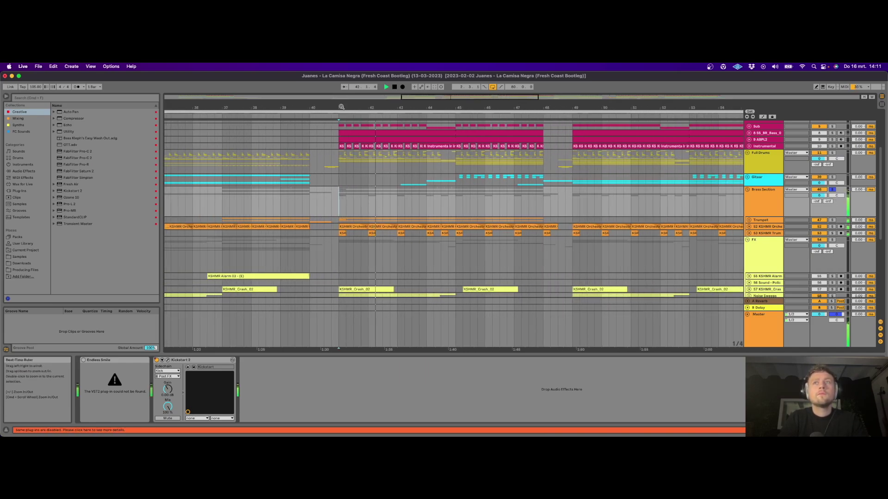
Step: Unfold the Trumpet and FX groups while the soloed brass plays, and stop the playback
{"action": "left_click", "coordinate": [749, 221]}
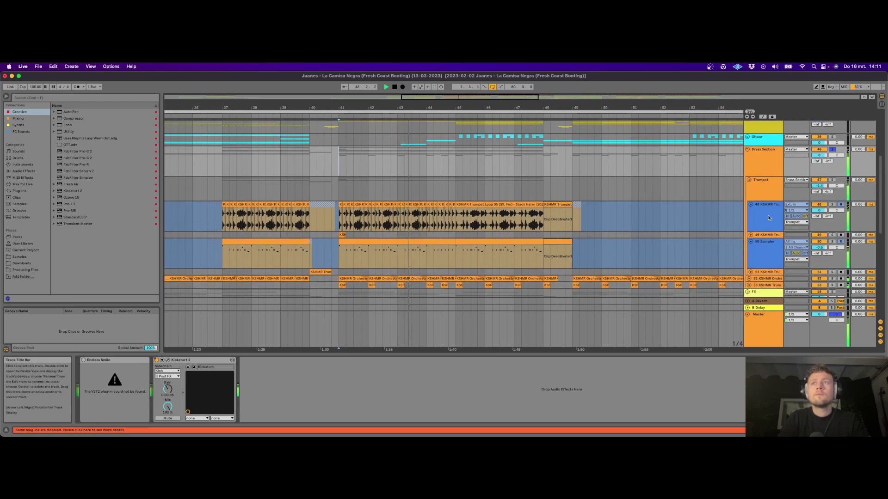
{"action": "left_click_drag", "start_coordinate": [420, 114], "coordinate": [420, 107]}
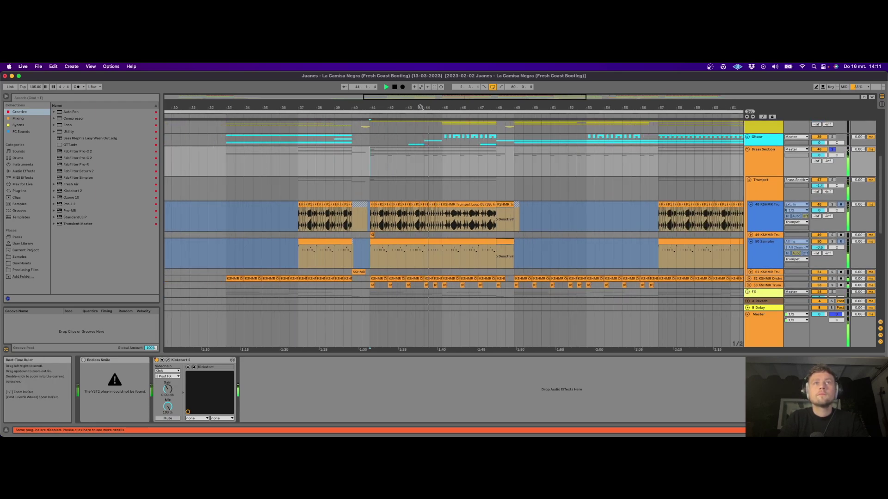
{"action": "left_click", "coordinate": [748, 292]}
{"action": "scroll", "coordinate": [747, 258], "scroll_direction": "down", "scroll_amount": 2}
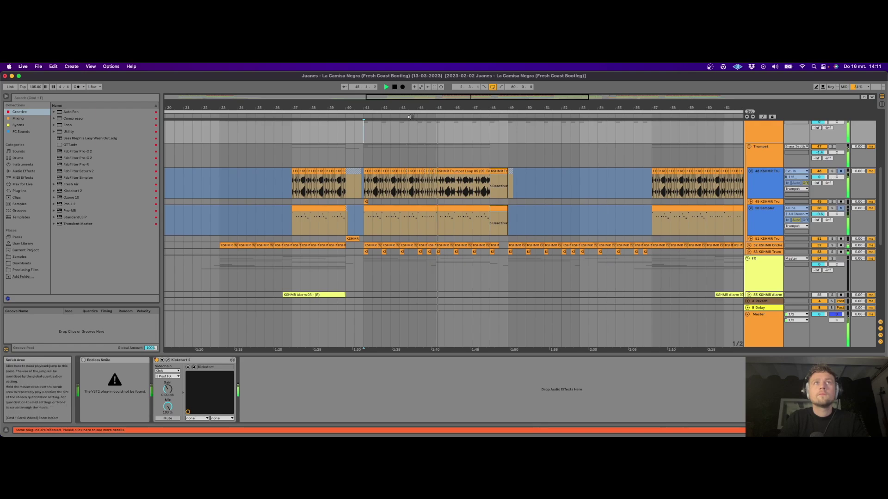
{"action": "scroll", "coordinate": [585, 221], "scroll_direction": "left", "scroll_amount": 3}
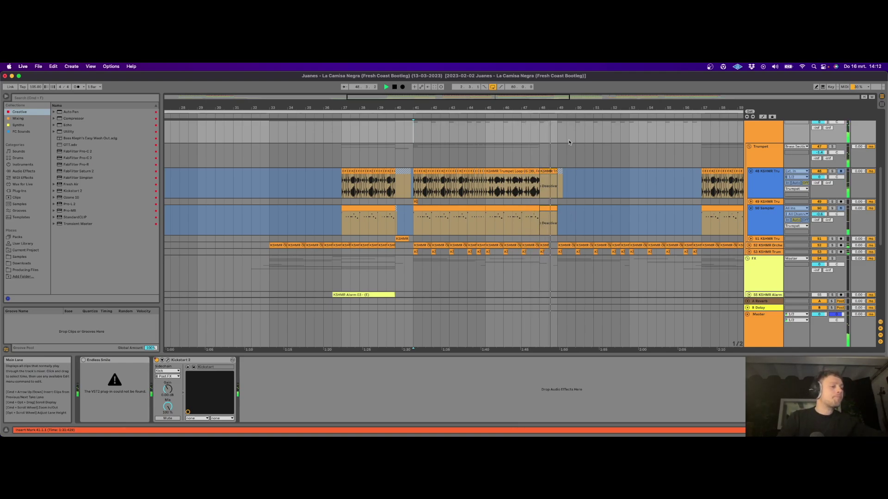
{"action": "key", "text": "space"}
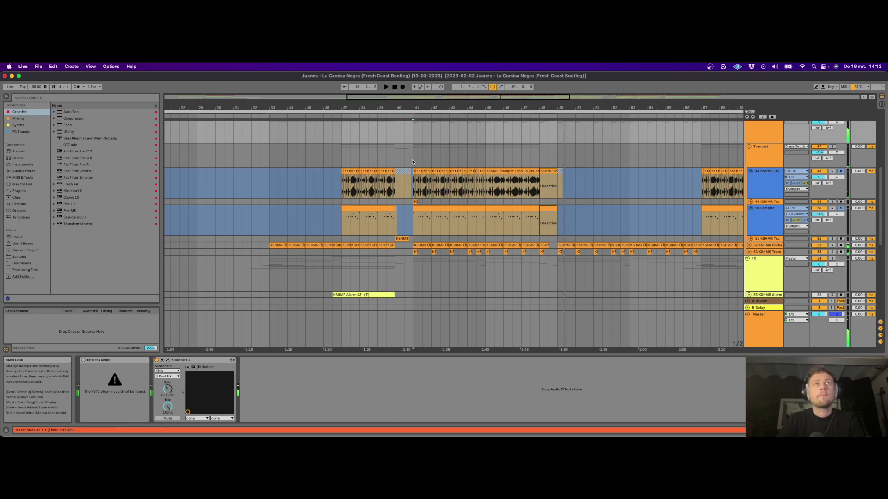
Step: Show the device chains of the Trumpet group and its KSHMR trumpet loop track 48 from EQ Eight to OTT
{"action": "left_click", "coordinate": [434, 161]}
{"action": "left_click", "coordinate": [764, 150]}
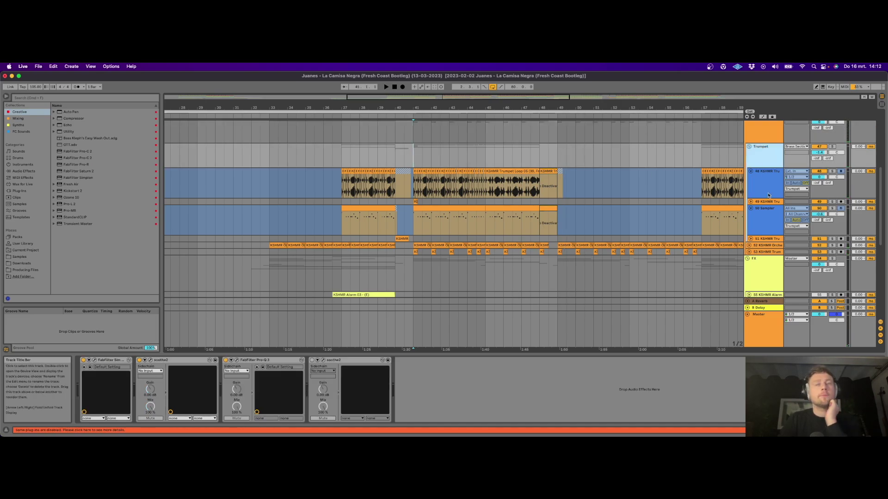
{"action": "key", "text": "Up"}
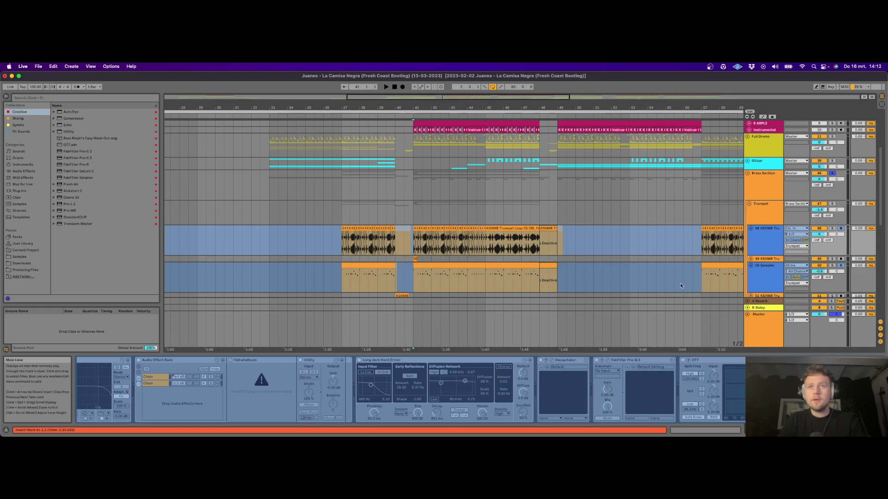
{"action": "scroll", "coordinate": [185, 393], "scroll_direction": "left", "scroll_amount": 5}
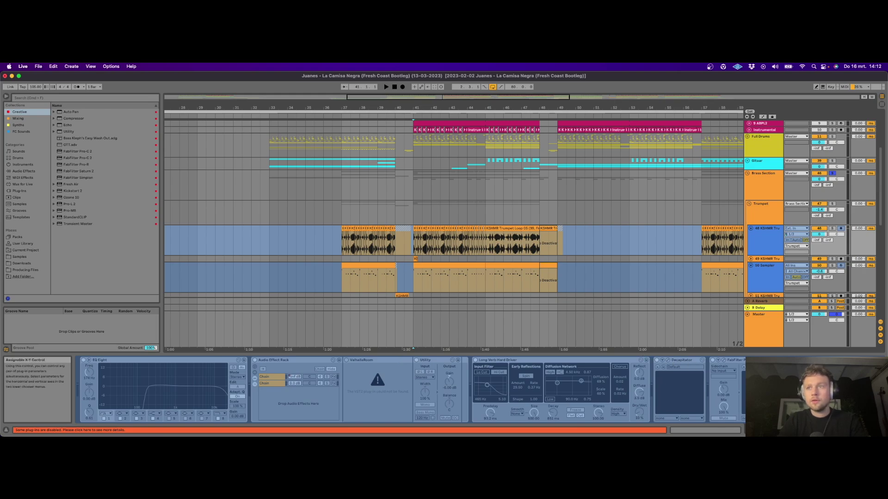
{"action": "scroll", "coordinate": [694, 366], "scroll_direction": "right", "scroll_amount": 4}
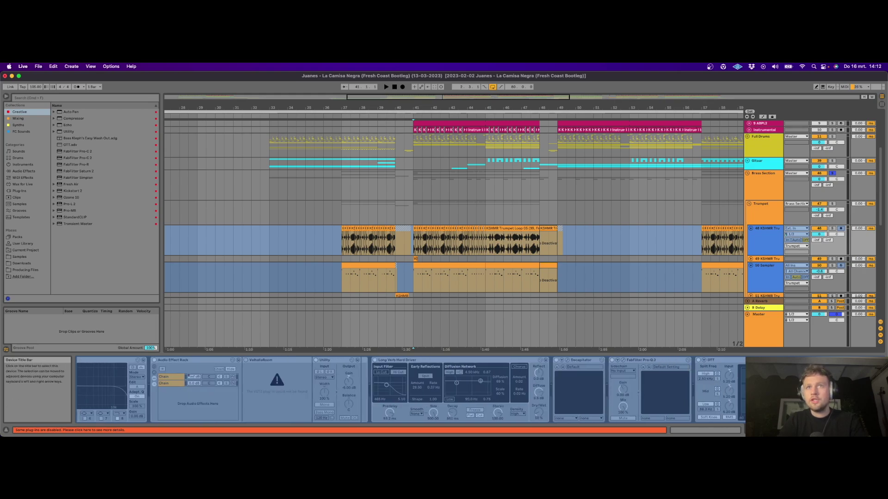
{"action": "scroll", "coordinate": [688, 365], "scroll_direction": "right", "scroll_amount": 1}
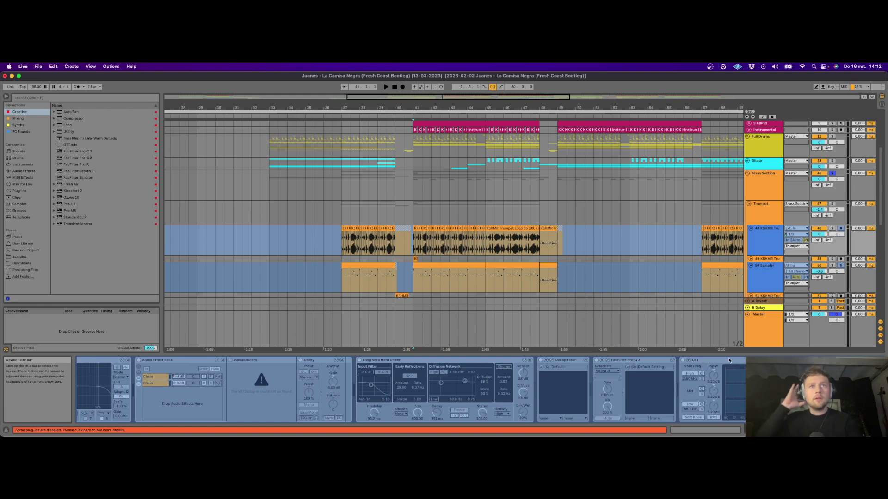
Step: Solo the Trumpet group and play its layers from bar 41
{"action": "left_click", "coordinate": [429, 213]}
{"action": "left_click_drag", "start_coordinate": [429, 103], "coordinate": [366, 98]}
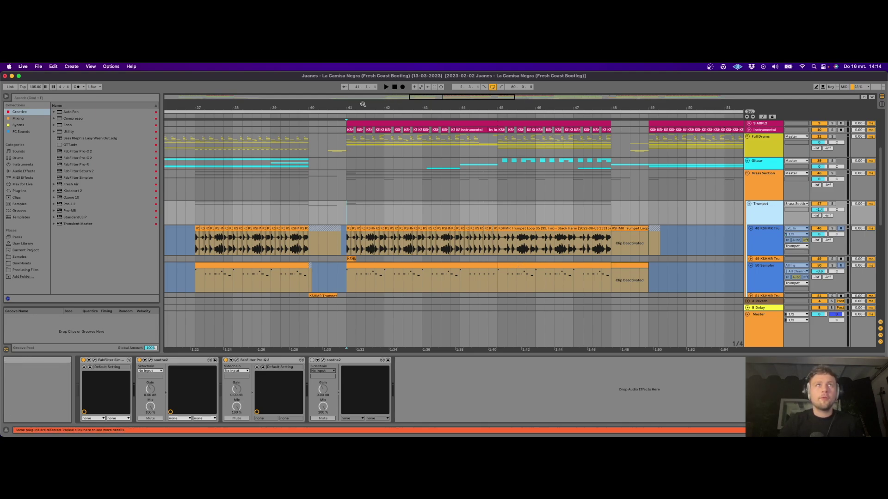
{"action": "scroll", "coordinate": [363, 104], "scroll_direction": "up", "scroll_amount": 2}
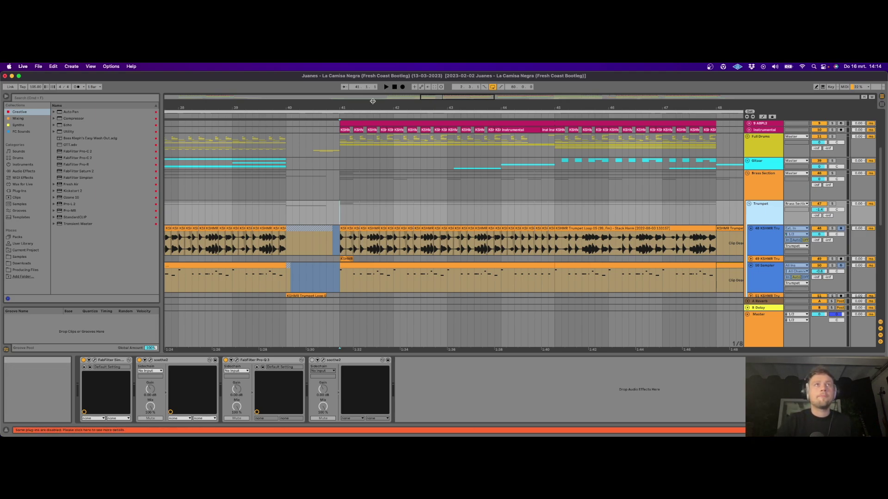
{"action": "scroll", "coordinate": [324, 194], "scroll_direction": "right", "scroll_amount": 2}
{"action": "left_click", "coordinate": [308, 216]}
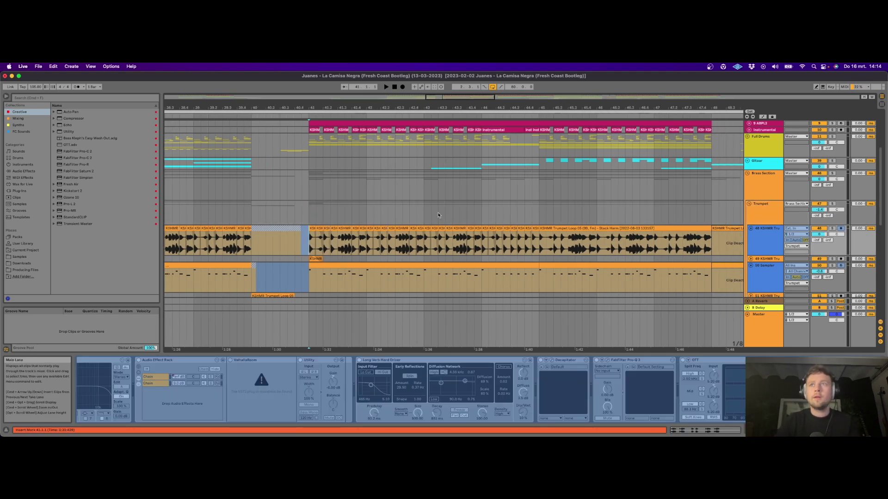
{"action": "key", "text": "space"}
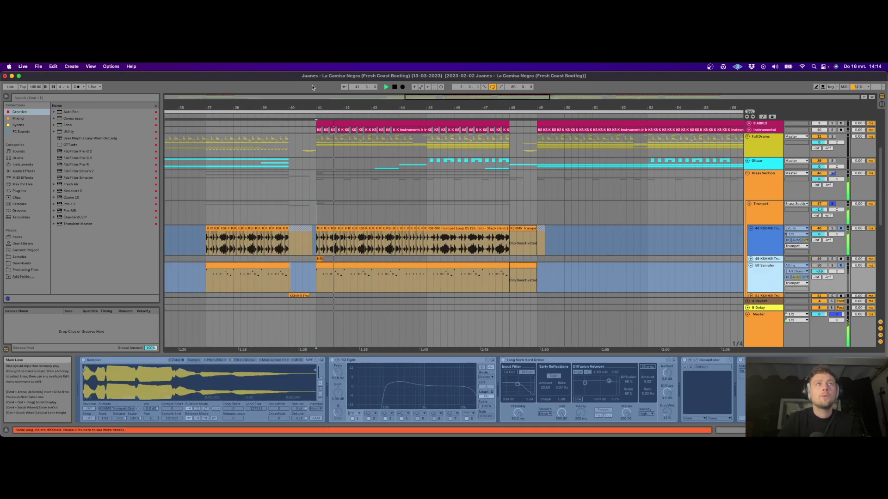
Step: Stop the playback, solo the Sampler layer on track 50 and play it from bar 41
{"action": "left_click_drag", "start_coordinate": [318, 107], "coordinate": [295, 122]}
{"action": "key", "text": "space"}
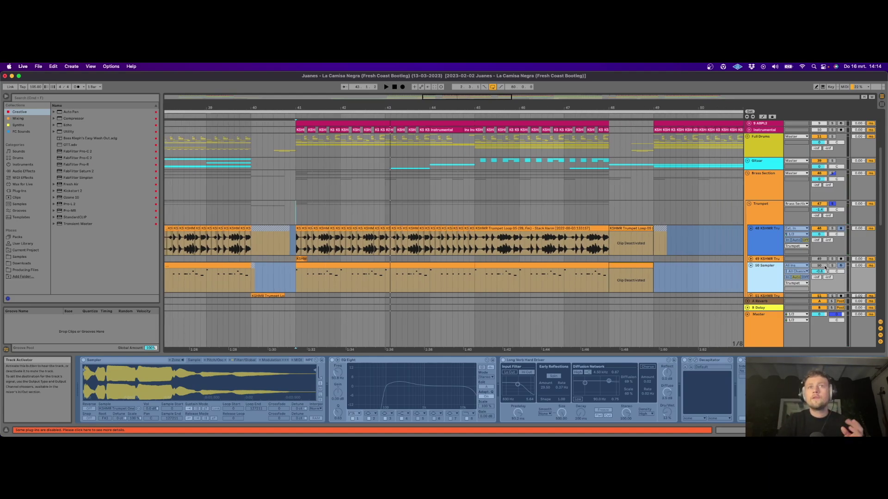
{"action": "left_click", "coordinate": [831, 266]}
{"action": "key", "text": "space"}
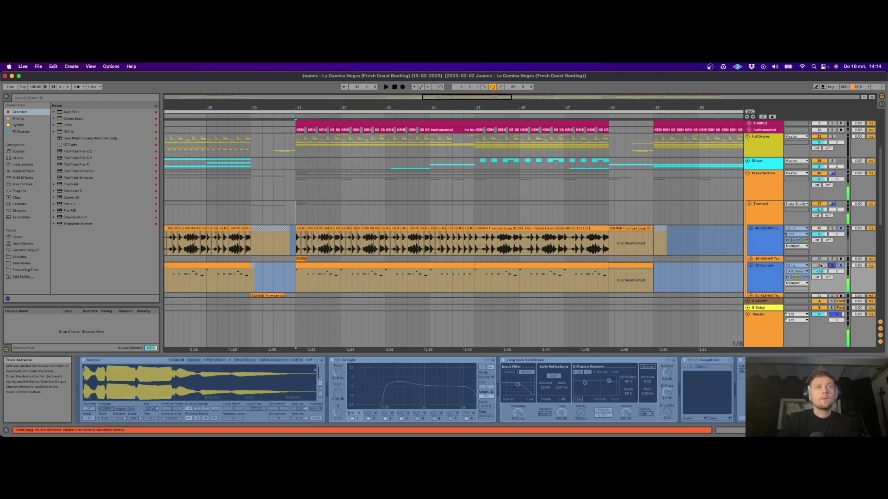
Step: Compare the soloed Trumpet group from bar 41 with the Sampler track 50 enabled and muted
{"action": "left_click", "coordinate": [818, 265]}
{"action": "key", "text": "space"}
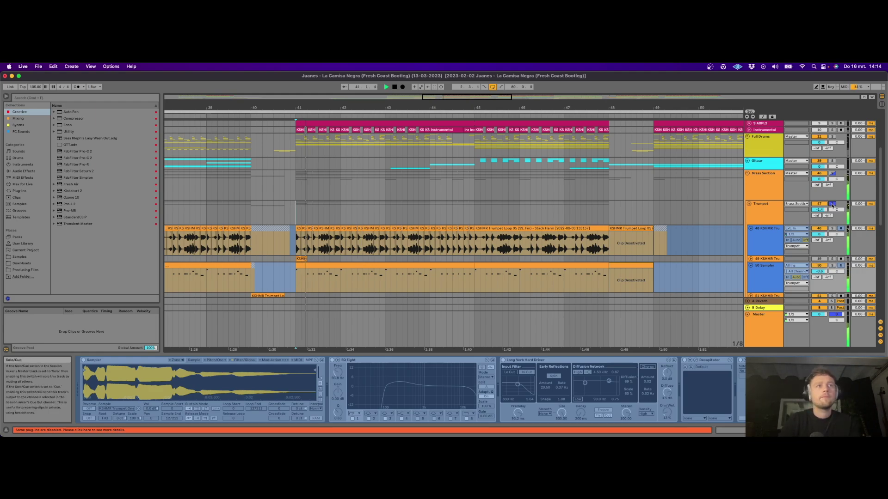
{"action": "left_click", "coordinate": [817, 266]}
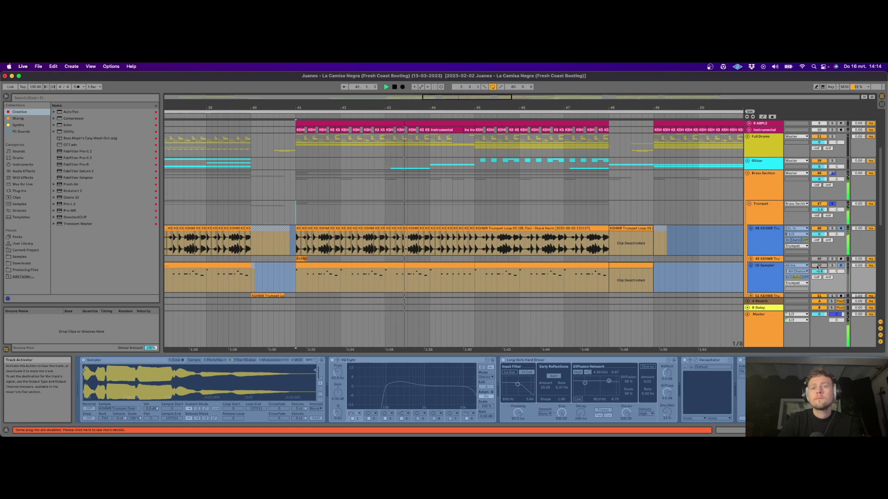
{"action": "key", "text": "space"}
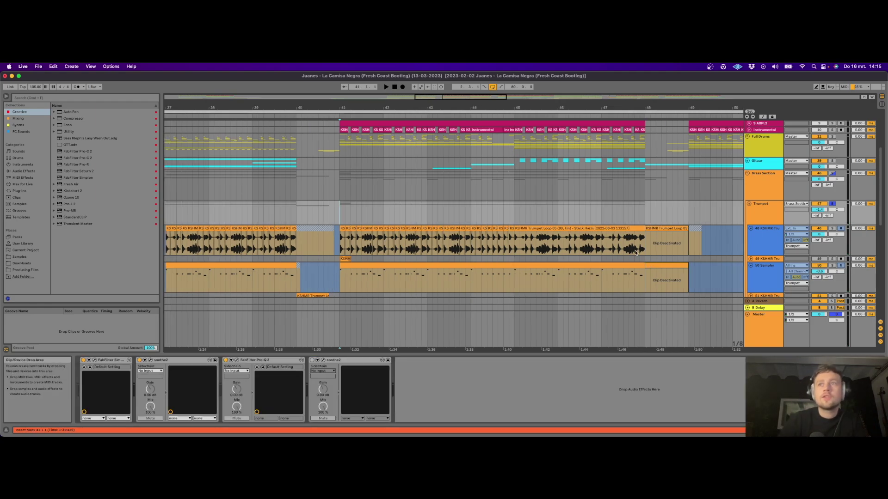
Step: Unfold the KSHMR trumpet single track 49, solo it and play its hit at bar 41
{"action": "left_click", "coordinate": [751, 258]}
{"action": "left_click", "coordinate": [813, 261]}
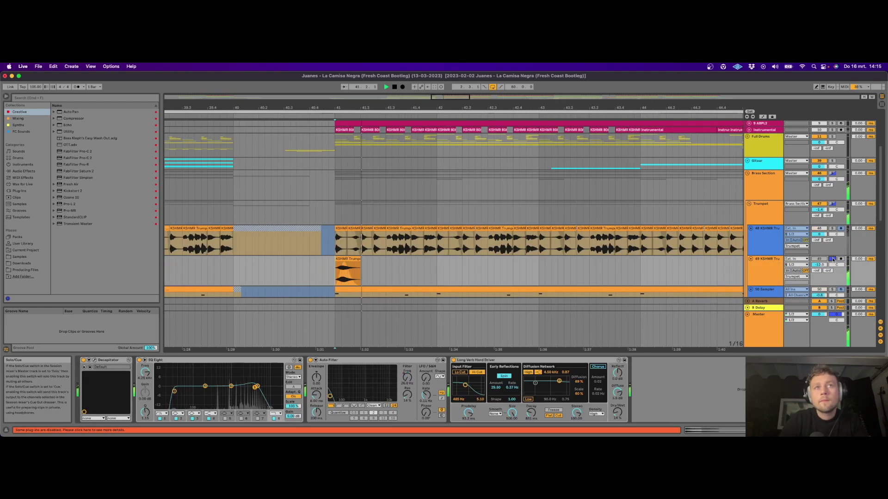
{"action": "scroll", "coordinate": [392, 222], "scroll_direction": "down", "scroll_amount": 3}
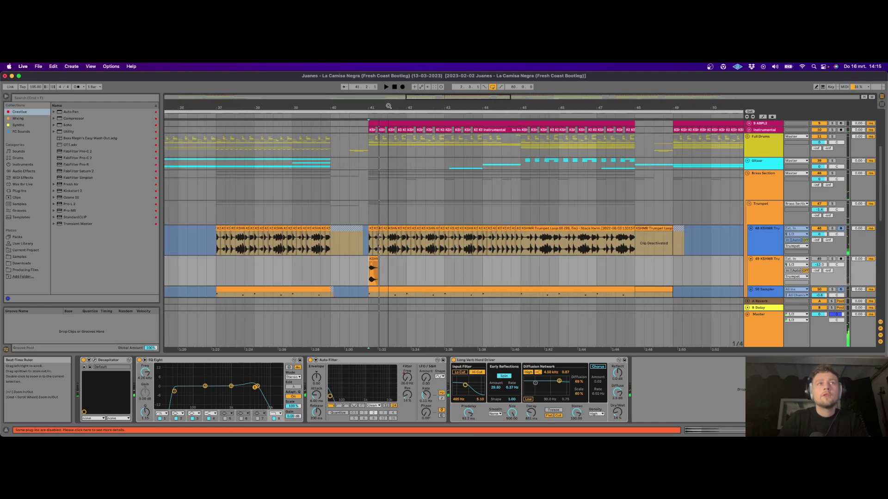
Step: Play the full mix into the drop from just before bar 41, and again from bar 41
{"action": "left_click", "coordinate": [367, 220]}
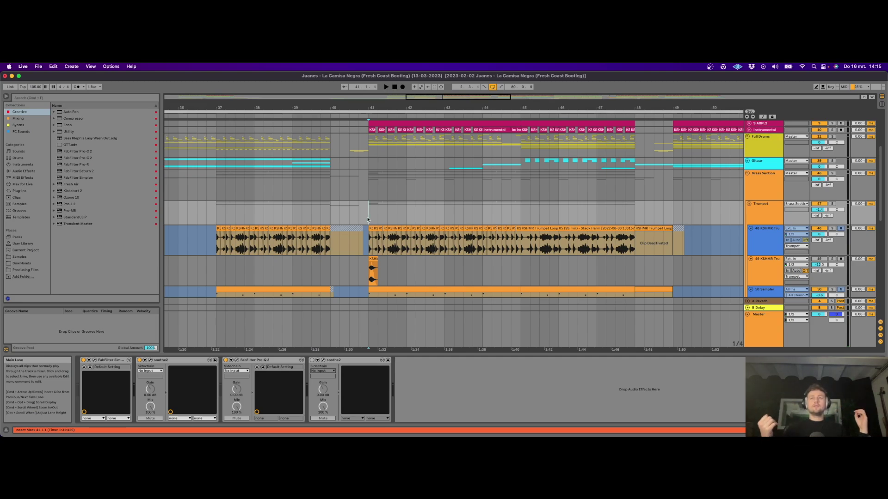
{"action": "left_click", "coordinate": [349, 209]}
{"action": "key", "text": "space"}
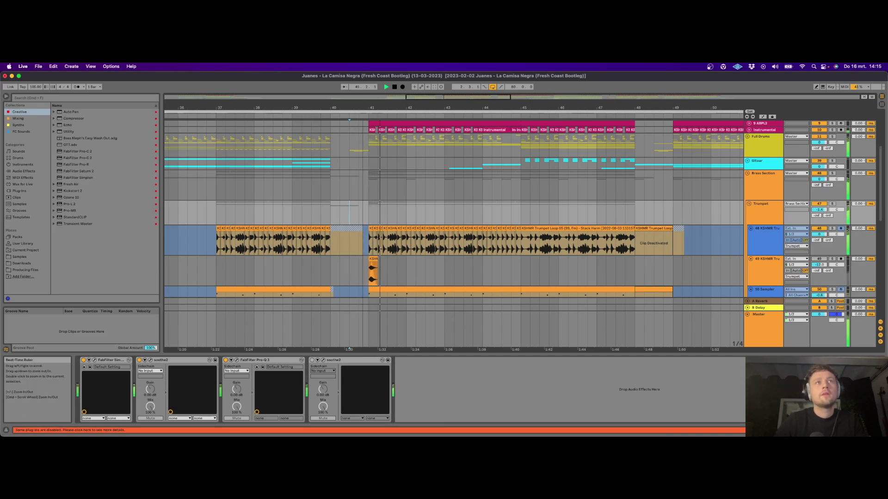
{"action": "left_click_drag", "start_coordinate": [364, 108], "coordinate": [365, 148]}
{"action": "key", "text": "space"}
{"action": "left_click", "coordinate": [387, 212]}
{"action": "key", "text": "space"}
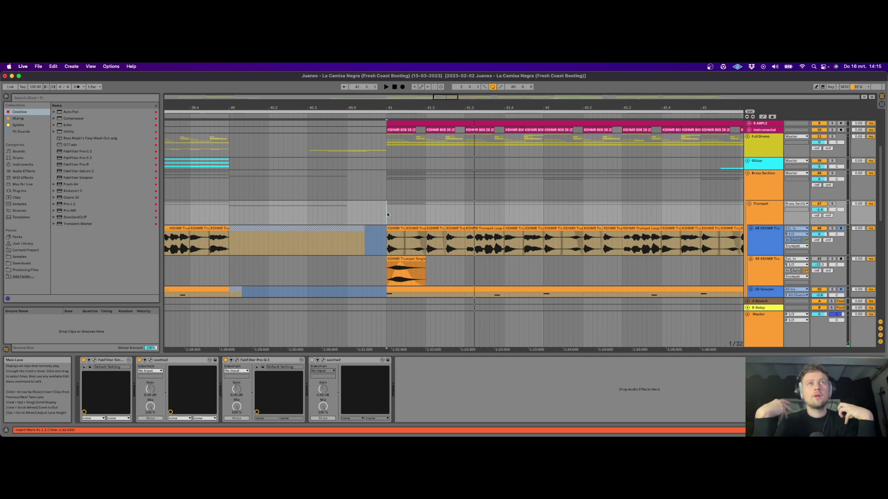
Step: Compare the full mix from bar 41 with the trumpet single track 49 muted and enabled
{"action": "key", "text": "space"}
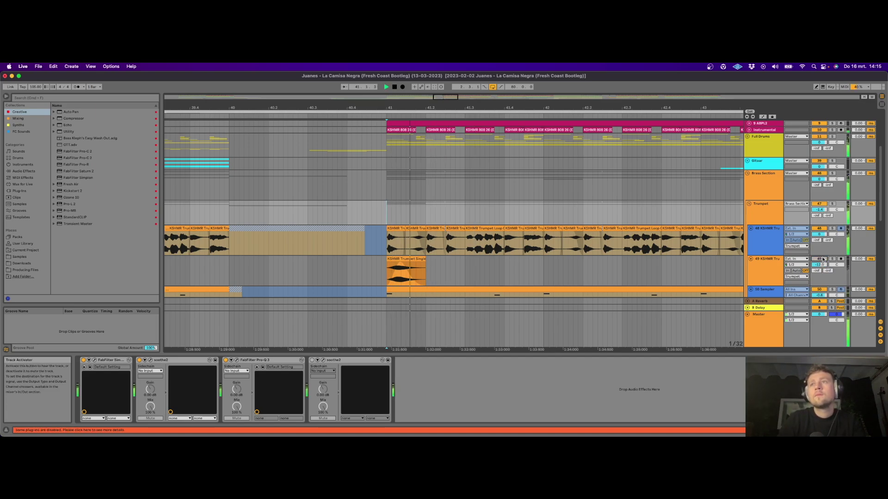
{"action": "left_click_drag", "start_coordinate": [493, 108], "coordinate": [497, 148]}
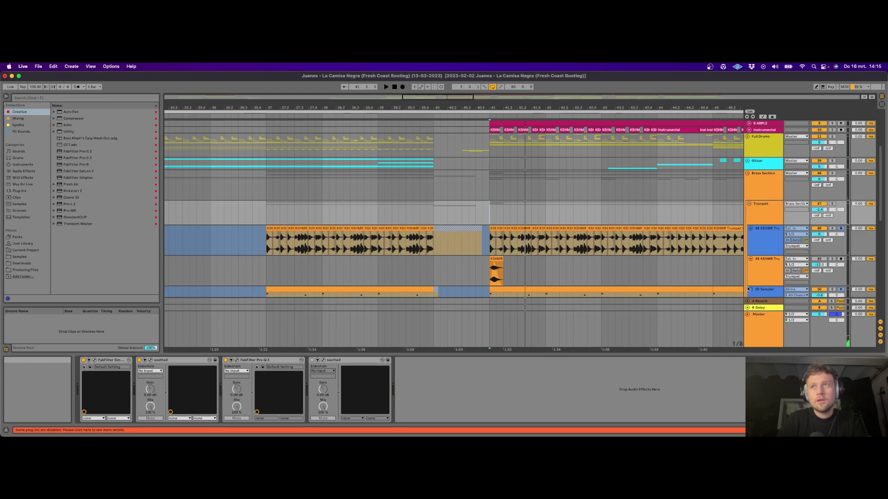
{"action": "left_click", "coordinate": [486, 277]}
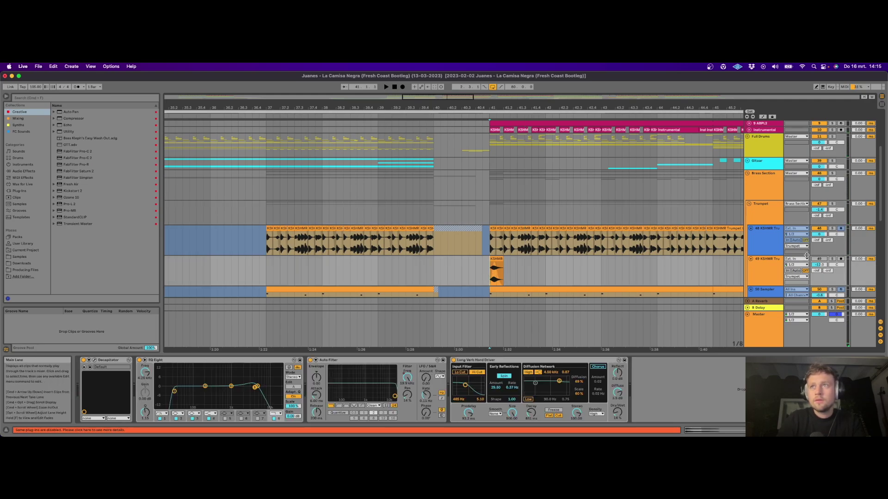
{"action": "key", "text": "space"}
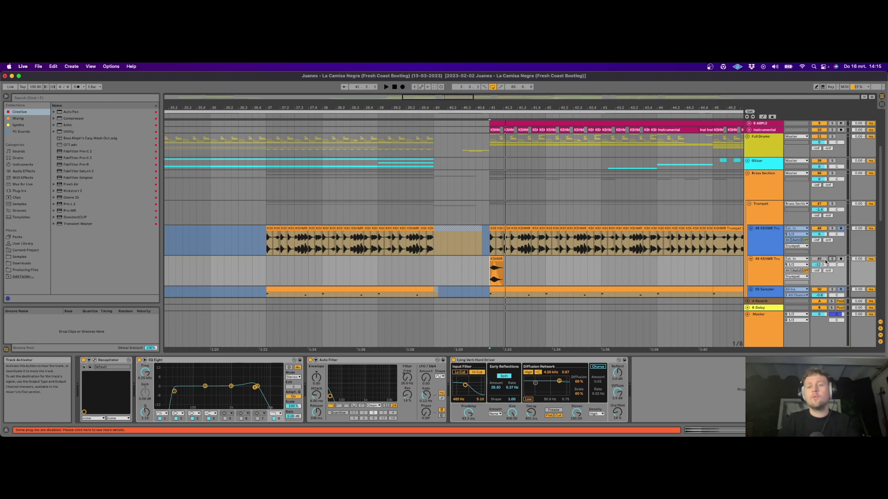
{"action": "left_click", "coordinate": [825, 261]}
{"action": "key", "text": "space"}
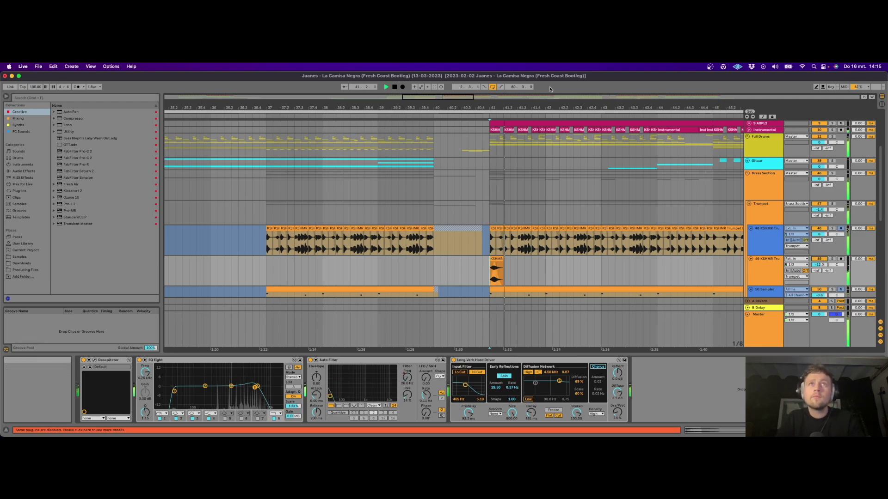
{"action": "left_click_drag", "start_coordinate": [532, 108], "coordinate": [557, 74]}
{"action": "key", "text": "space"}
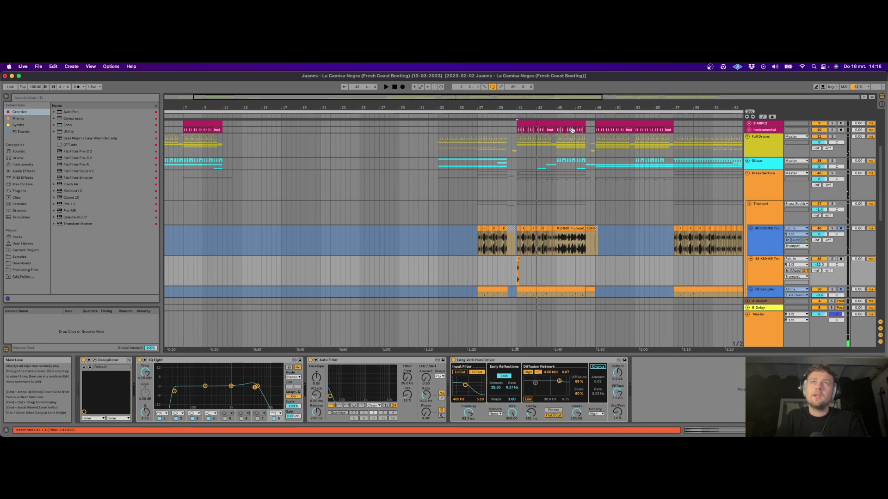
Step: Solo the KSHMR trumpet loop track 48 and play it from bar 45, both alone and in the full mix
{"action": "scroll", "coordinate": [526, 204], "scroll_direction": "right", "scroll_amount": 5}
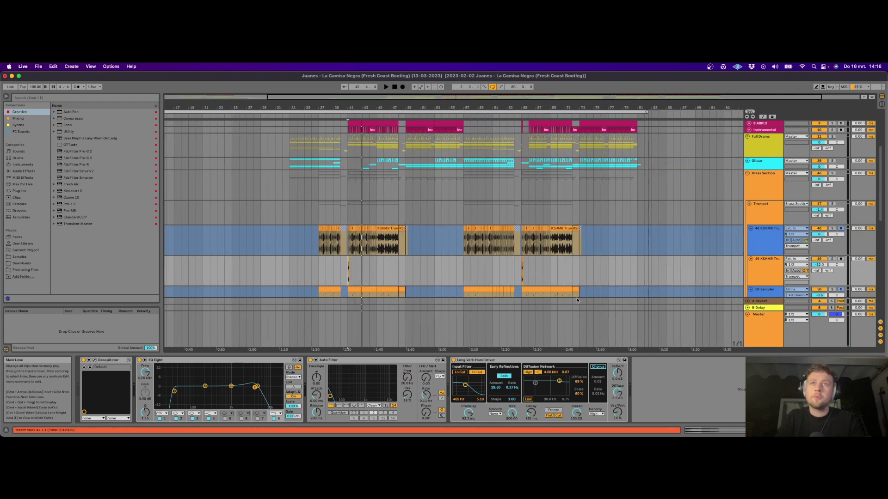
{"action": "left_click_drag", "start_coordinate": [323, 108], "coordinate": [324, 139]}
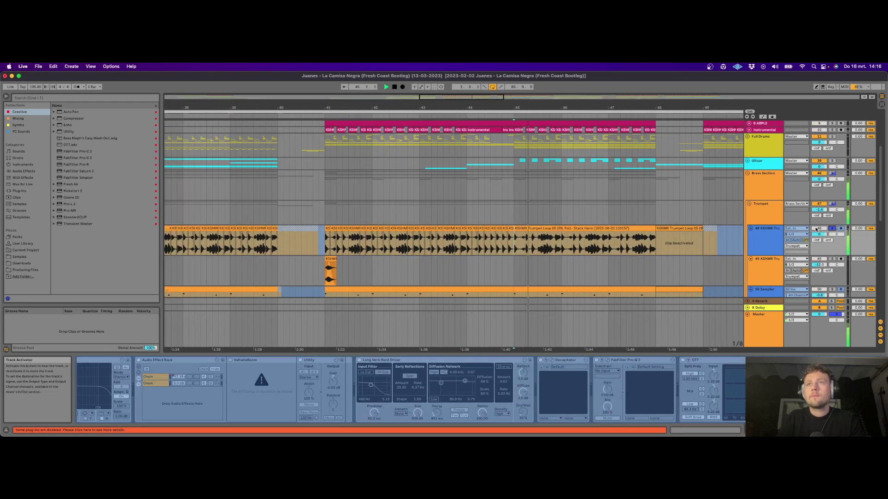
{"action": "key", "text": "space"}
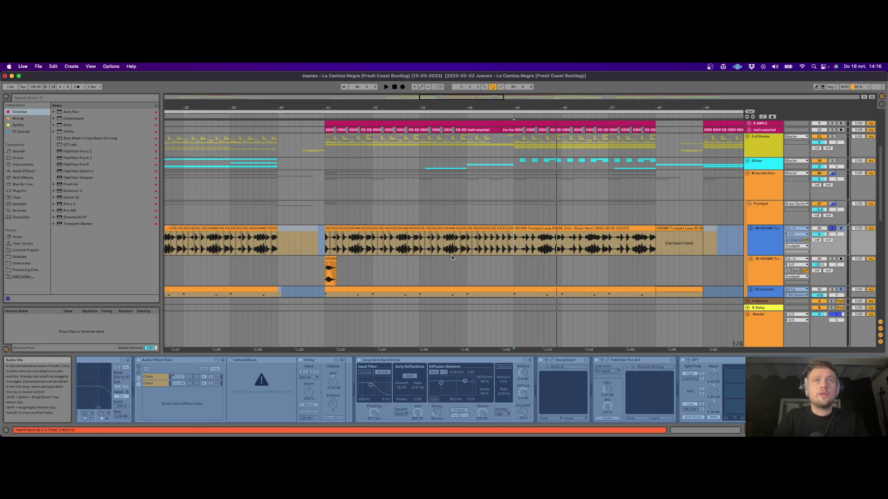
{"action": "key", "text": "space"}
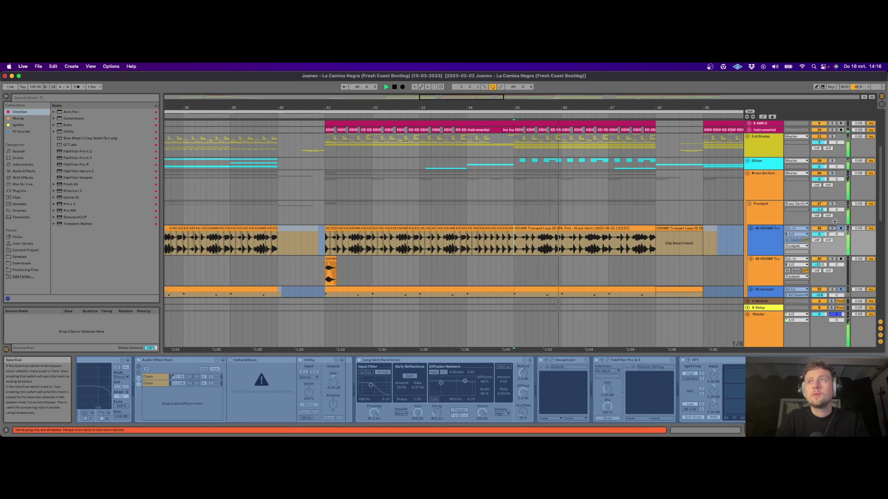
Step: Unfold the KSHMR brass tracks 52 and 53, and play the orchestral brass track 52 soloed from bar 41
{"action": "scroll", "coordinate": [833, 203], "scroll_direction": "down", "scroll_amount": 4}
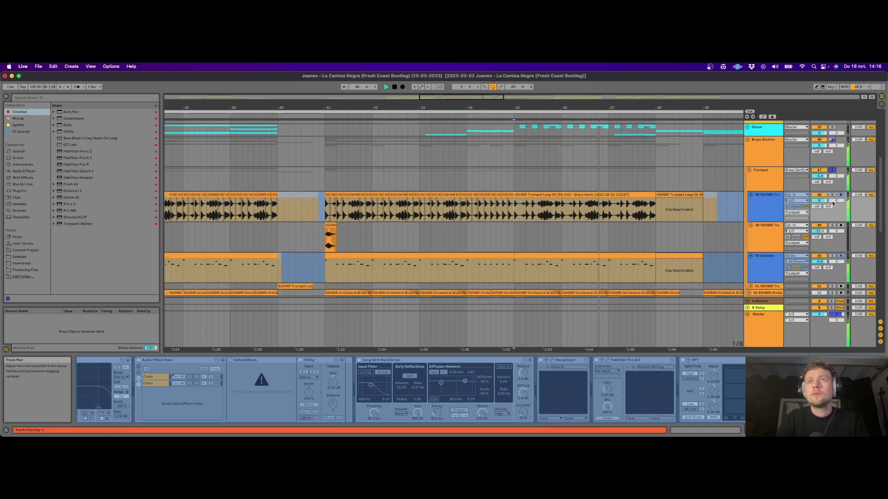
{"action": "scroll", "coordinate": [834, 204], "scroll_direction": "down", "scroll_amount": 5}
{"action": "left_click", "coordinate": [325, 237]}
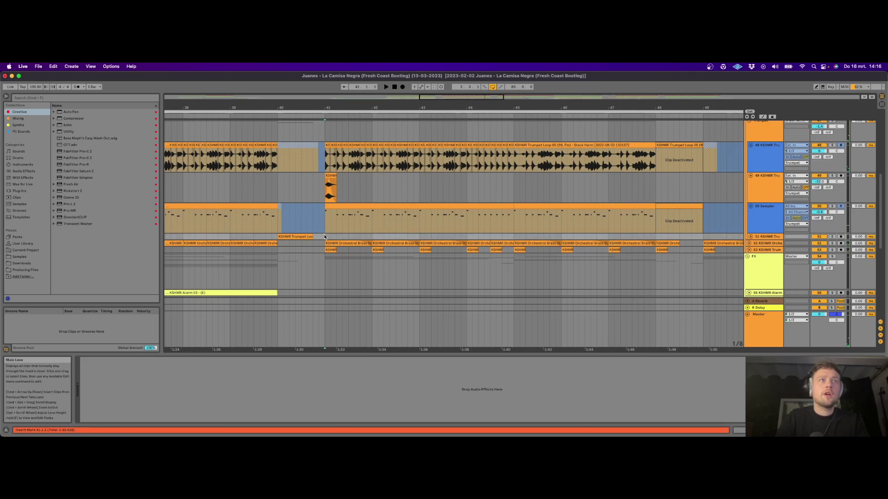
{"action": "left_click", "coordinate": [750, 244]}
{"action": "scroll", "coordinate": [750, 244], "scroll_direction": "down", "scroll_amount": 5}
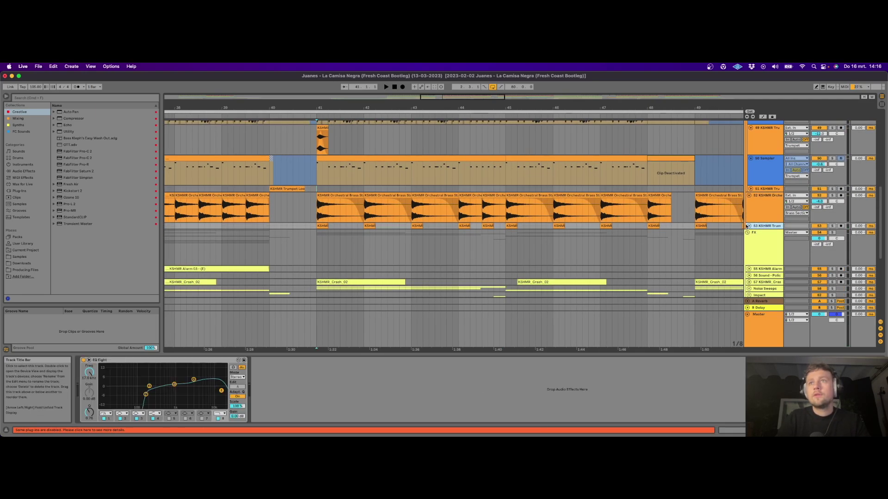
{"action": "left_click", "coordinate": [749, 226]}
{"action": "key", "text": "space"}
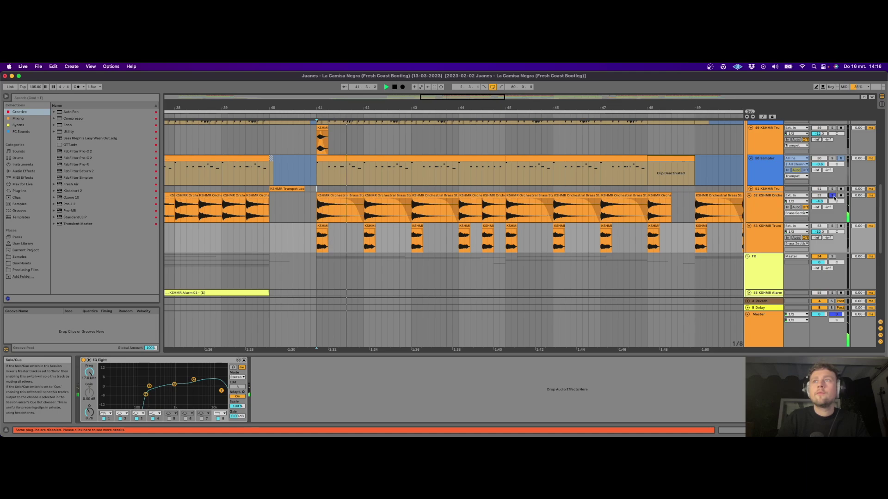
Step: Solo the KSHMR track 53 and play it from bar 41, both alone and within the full mix
{"action": "left_click", "coordinate": [832, 226]}
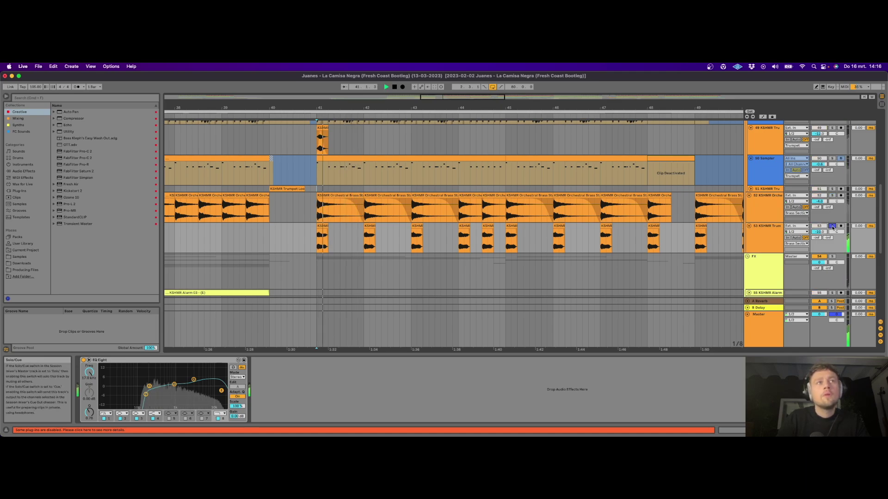
{"action": "left_click", "coordinate": [319, 238]}
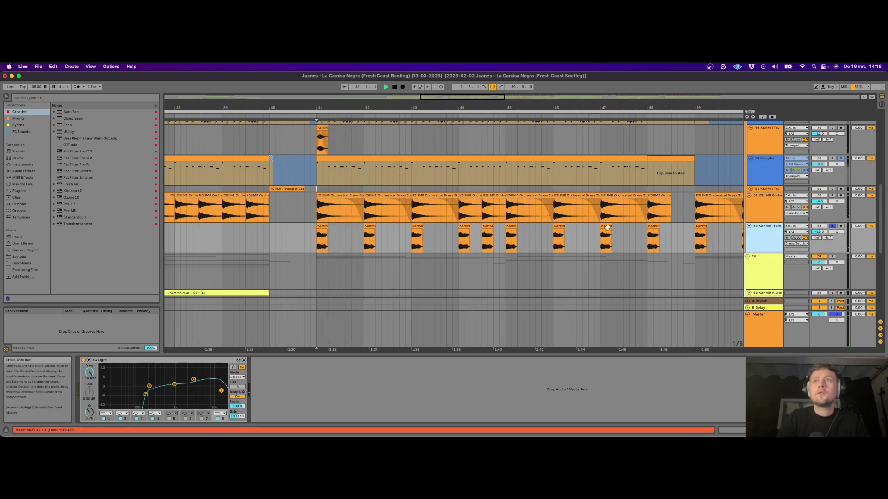
{"action": "left_click_drag", "start_coordinate": [316, 109], "coordinate": [316, 132]}
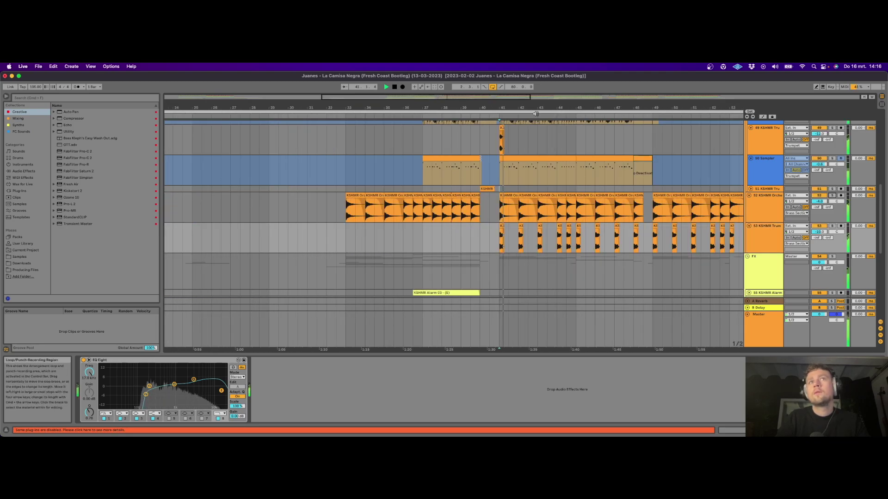
{"action": "left_click_drag", "start_coordinate": [536, 113], "coordinate": [512, 148]}
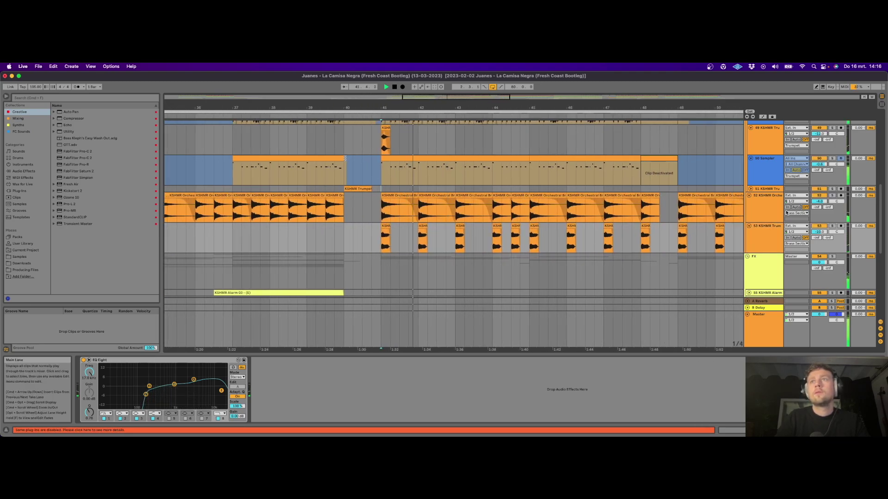
Step: Select tracks 52 and 53 together and replay the full mix from bar 41
{"action": "left_click", "coordinate": [770, 217]}
{"action": "left_click", "coordinate": [771, 228]}
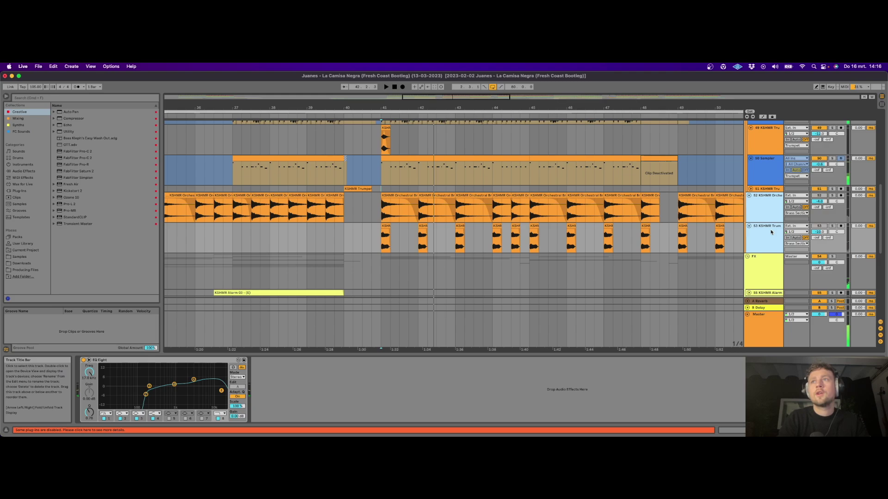
{"action": "key", "text": "space"}
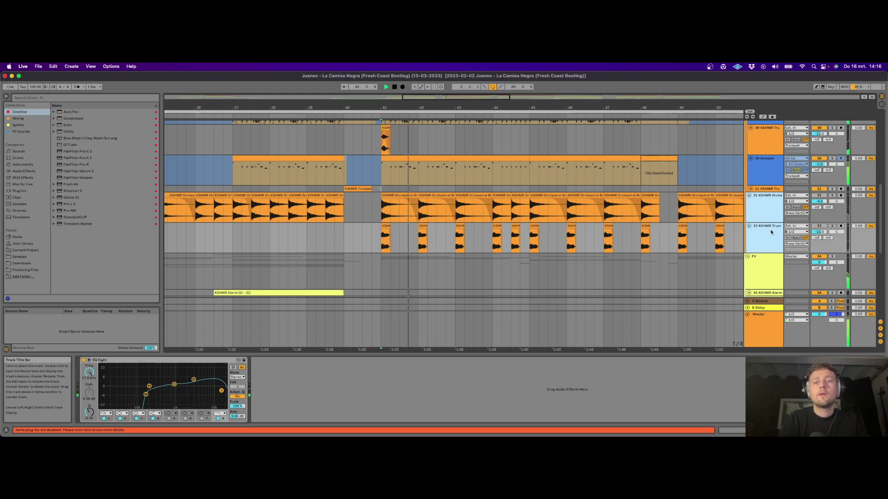
{"action": "key", "text": "space"}
{"action": "key", "text": "space"}
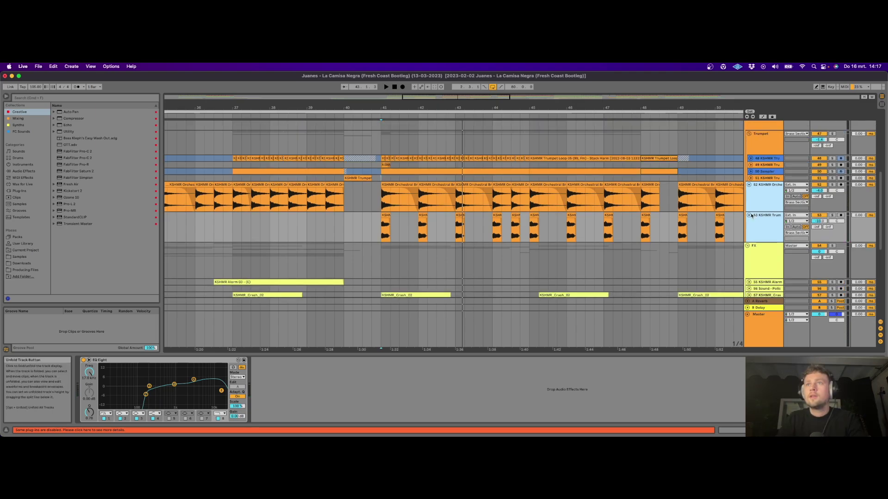
Step: Fold tracks 52 and 53 and the Trumpet group, and show the Brass Section group's device chain
{"action": "left_click", "coordinate": [749, 215]}
{"action": "left_click", "coordinate": [749, 134]}
{"action": "scroll", "coordinate": [759, 143], "scroll_direction": "up", "scroll_amount": 2}
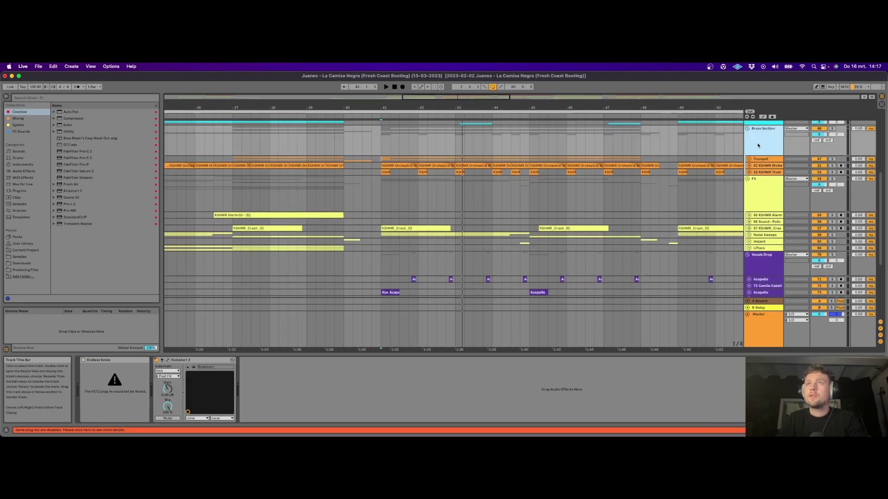
Step: Solo the FX group and play its layers from bar 41
{"action": "left_click_drag", "start_coordinate": [438, 109], "coordinate": [438, 83]}
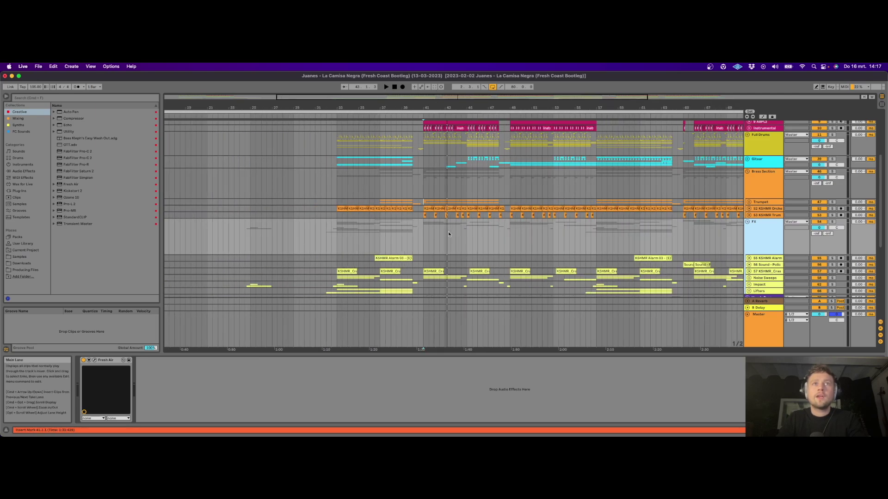
{"action": "left_click", "coordinate": [423, 238]}
{"action": "key", "text": "space"}
{"action": "scroll", "coordinate": [460, 163], "scroll_direction": "down", "scroll_amount": 4}
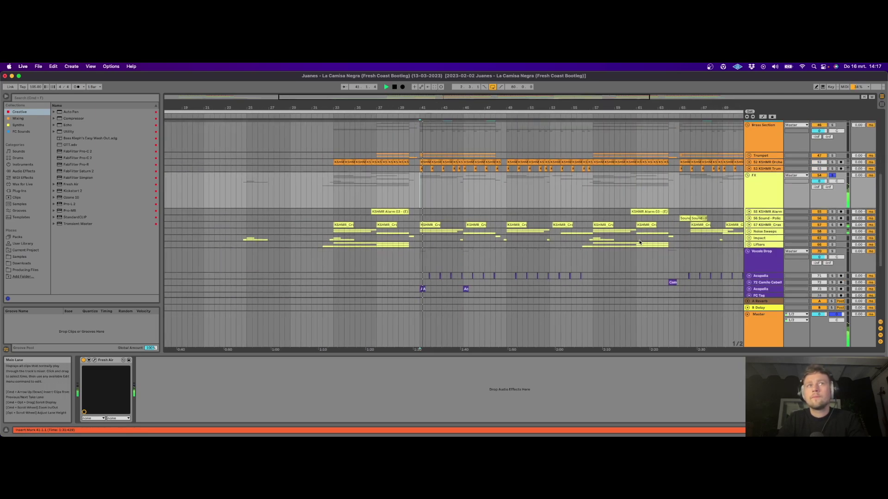
{"action": "scroll", "coordinate": [458, 169], "scroll_direction": "up", "scroll_amount": 2}
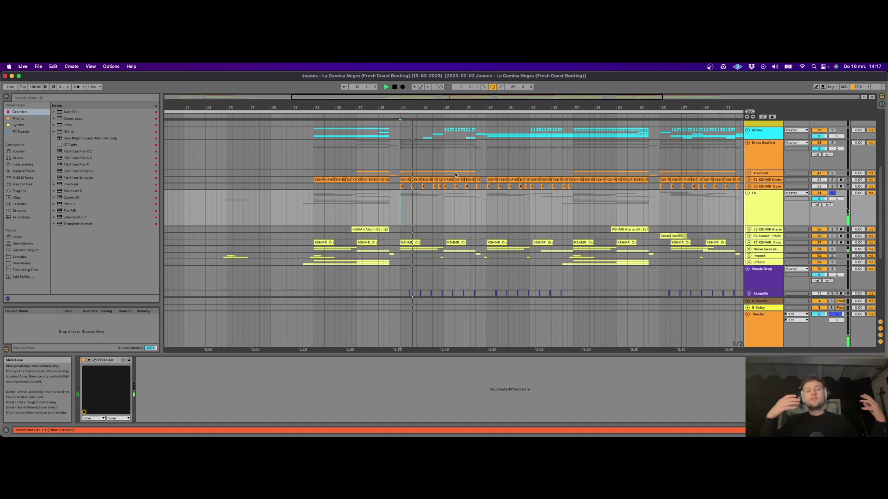
Step: Play the soloed FX group's layers from bar 45, and fold the group
{"action": "left_click", "coordinate": [445, 204]}
{"action": "left_click", "coordinate": [443, 218]}
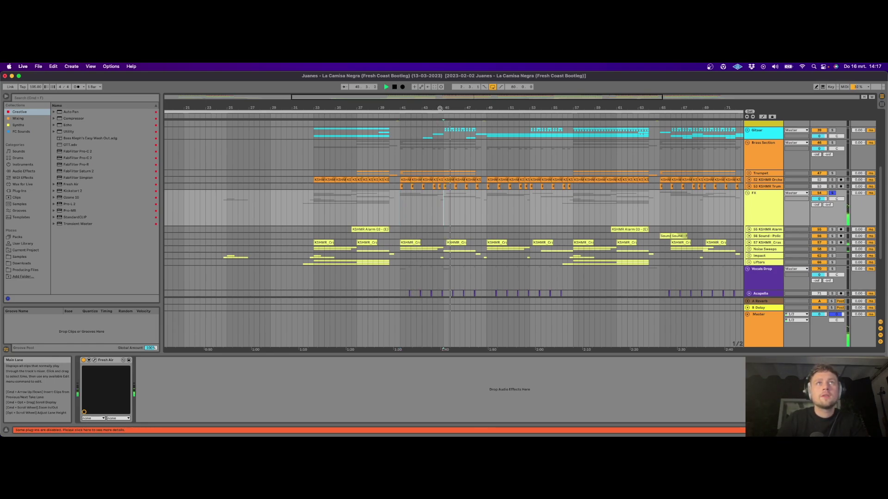
{"action": "scroll", "coordinate": [442, 217], "scroll_direction": "up", "scroll_amount": 3}
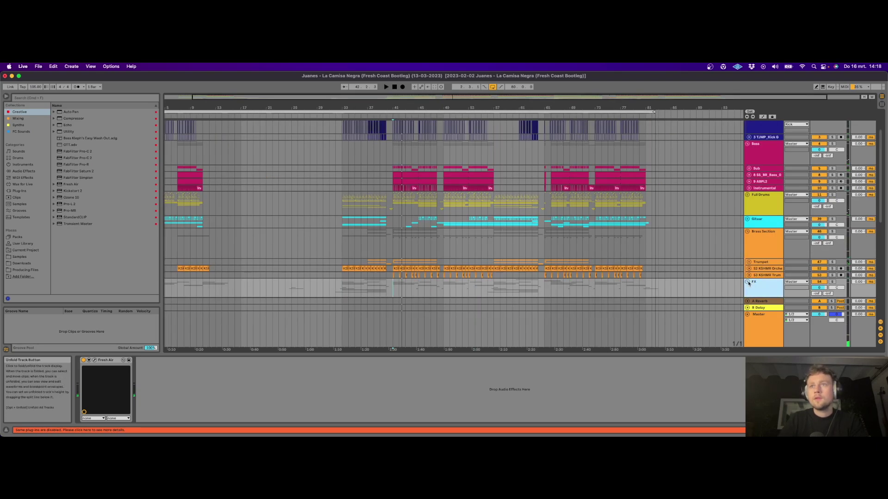
{"action": "left_click", "coordinate": [747, 282]}
Step: Solo the Vocals Drop group and play its acapella chops from bar 41
{"action": "scroll", "coordinate": [508, 185], "scroll_direction": "down", "scroll_amount": 5}
{"action": "scroll", "coordinate": [409, 186], "scroll_direction": "up", "scroll_amount": 3}
{"action": "left_click", "coordinate": [408, 186]}
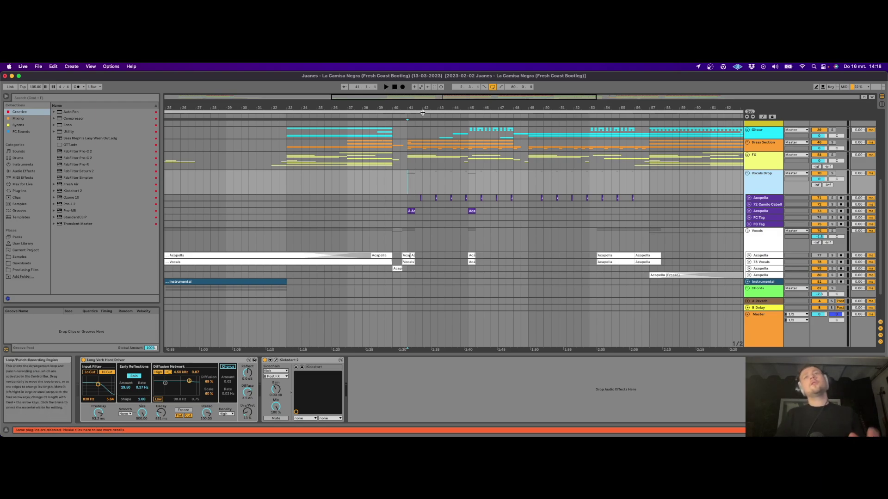
{"action": "left_click_drag", "start_coordinate": [419, 110], "coordinate": [418, 135]}
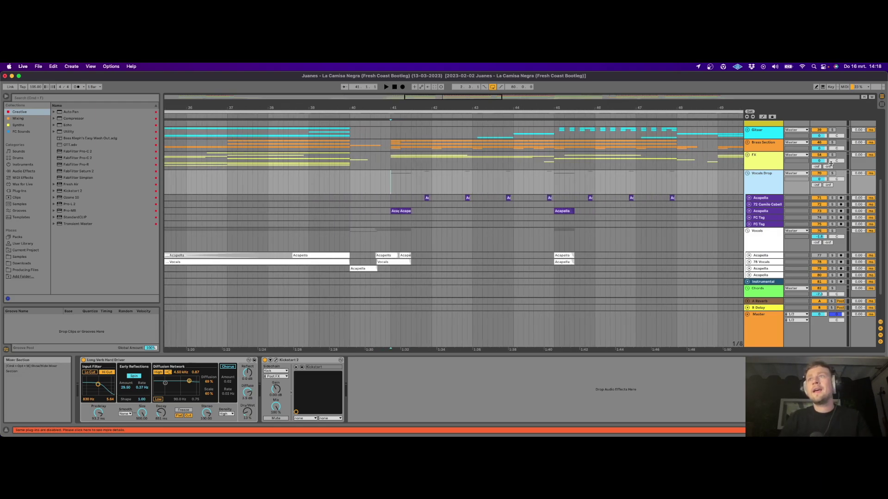
{"action": "left_click", "coordinate": [832, 174]}
{"action": "key", "text": "space"}
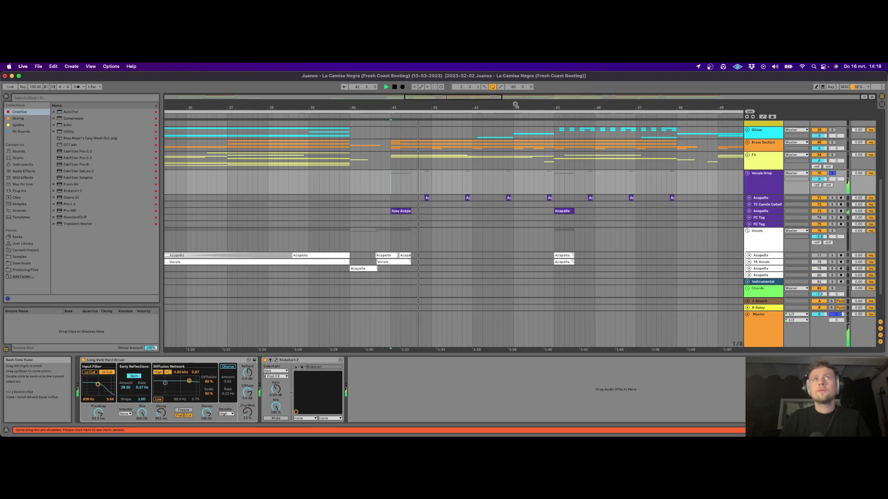
{"action": "key", "text": "minus"}
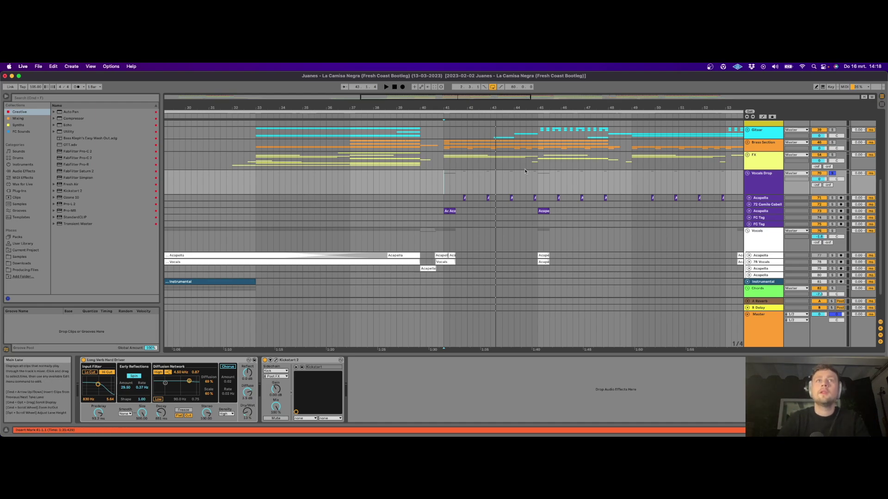
{"action": "scroll", "coordinate": [493, 178], "scroll_direction": "up", "scroll_amount": 2}
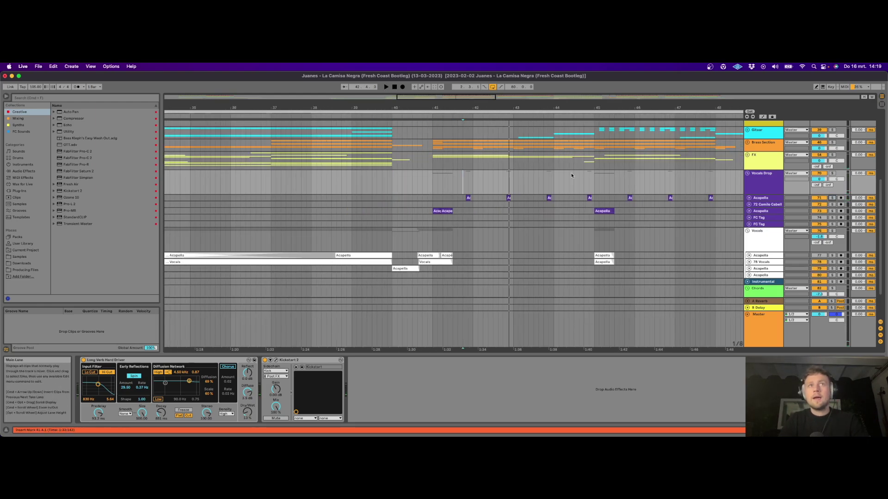
Step: Fold the KSHMR Punchy kick track and the Full Drums, Vocals Drop and Vocals groups for an overview of the whole arrangement
{"action": "left_click_drag", "start_coordinate": [537, 108], "coordinate": [370, 108]}
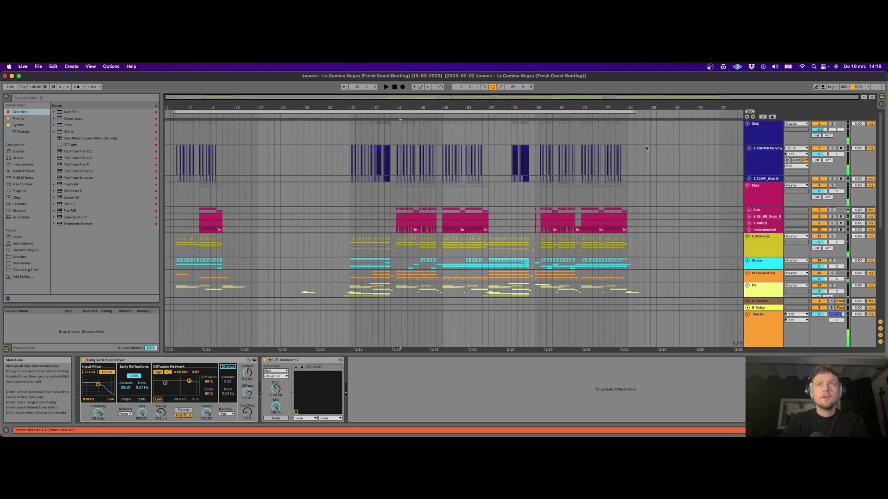
{"action": "left_click", "coordinate": [748, 148]}
{"action": "left_click", "coordinate": [747, 168]}
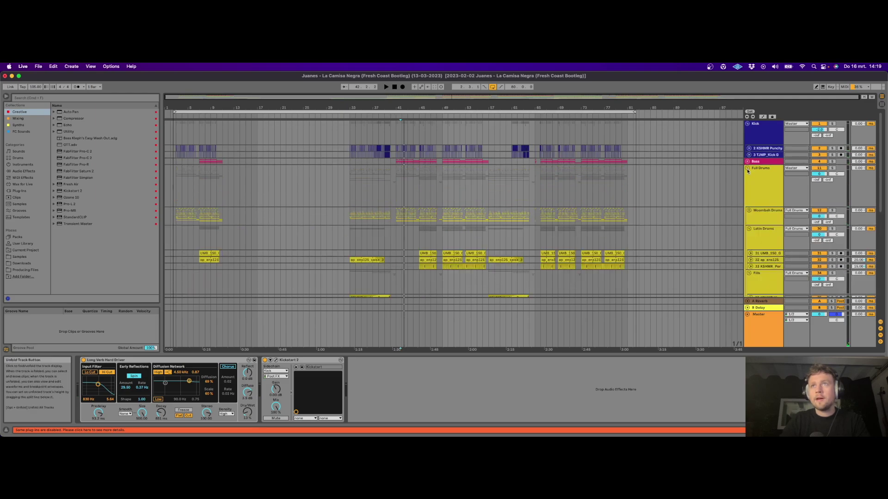
{"action": "left_click", "coordinate": [749, 229]}
{"action": "left_click", "coordinate": [748, 168]}
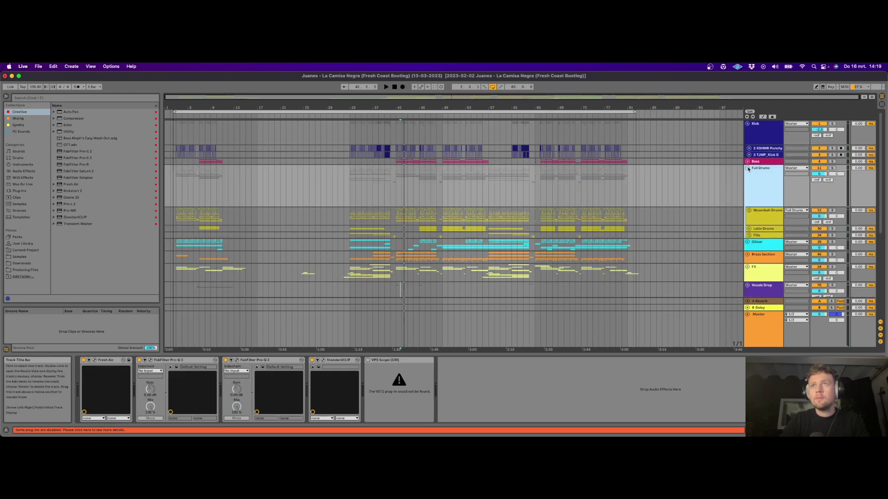
{"action": "left_click", "coordinate": [747, 236]}
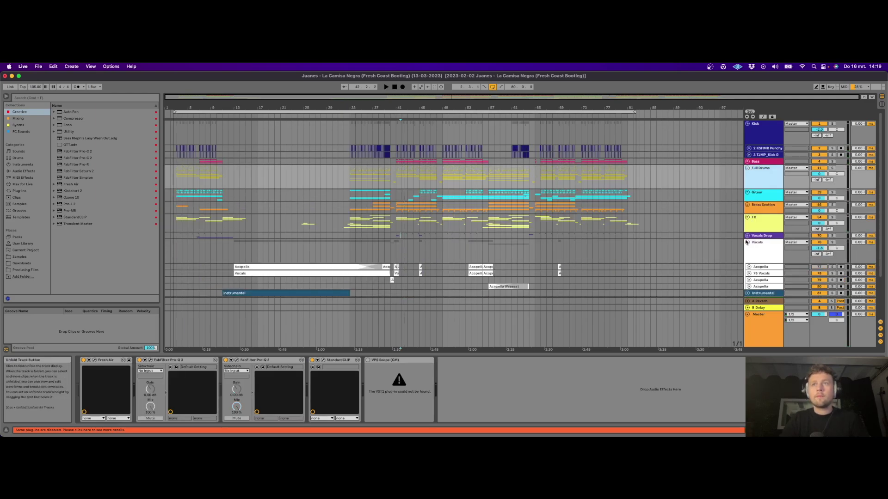
{"action": "left_click", "coordinate": [746, 241]}
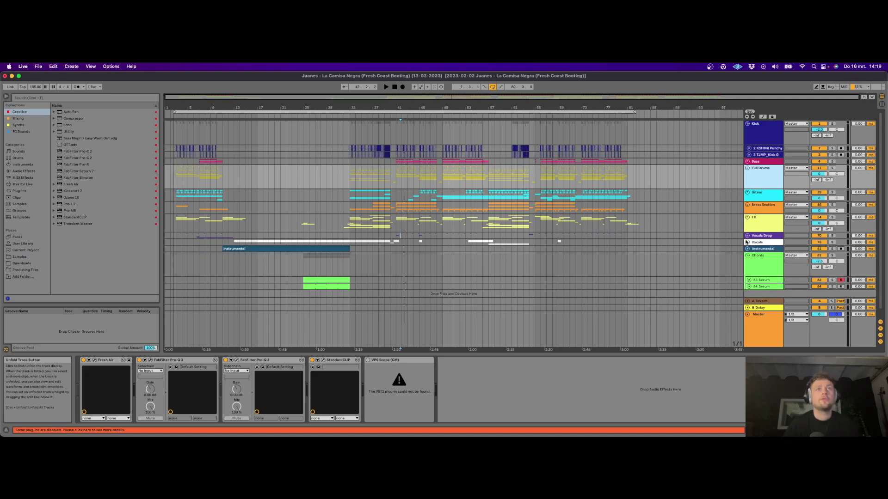
{"action": "left_click", "coordinate": [753, 186]}
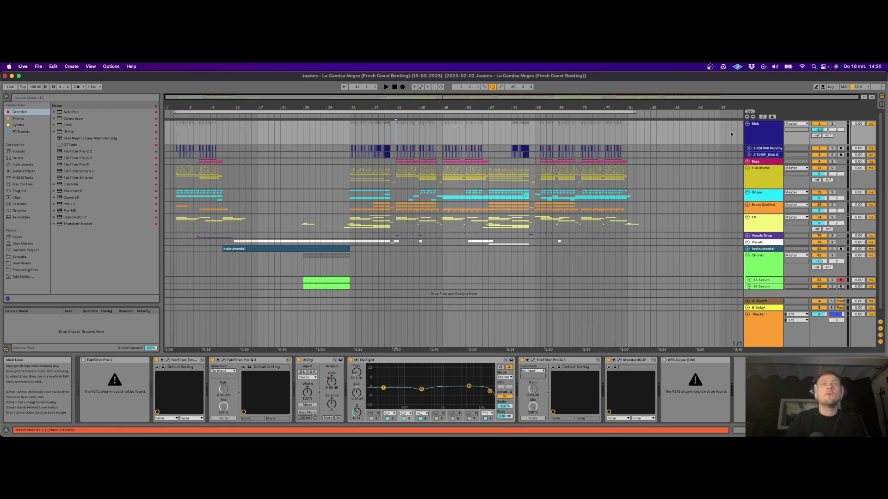
Step: Unfold the Vocals group, show its device chain and place the insert marker in the break at bar 24
{"action": "mouse_move", "coordinate": [184, 107]}
{"action": "left_mouse_down"}
{"action": "mouse_move", "coordinate": [184, 122]}
{"action": "mouse_move", "coordinate": [184, 98]}
{"action": "left_mouse_up"}
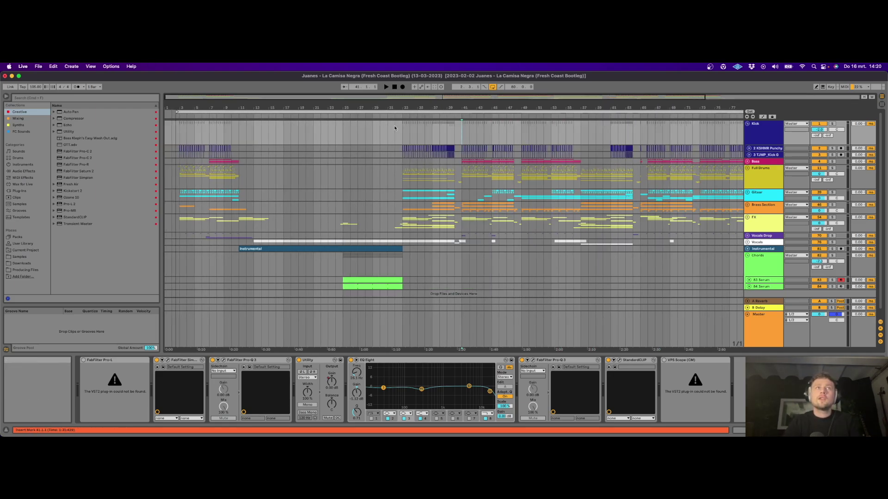
{"action": "left_click_drag", "start_coordinate": [267, 106], "coordinate": [267, 97]}
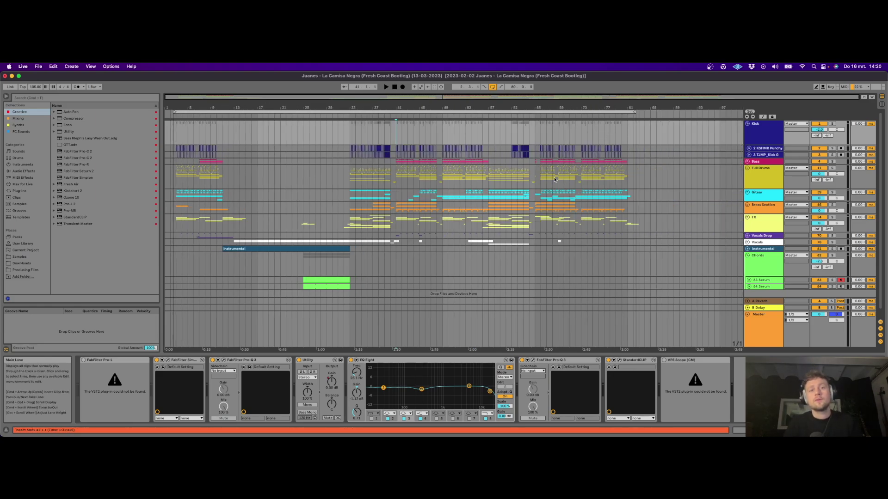
{"action": "scroll", "coordinate": [429, 167], "scroll_direction": "up", "scroll_amount": 3}
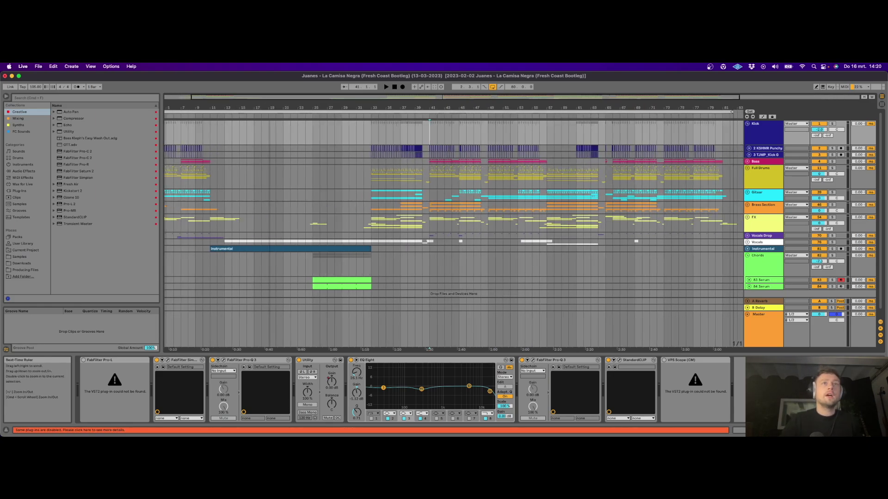
{"action": "scroll", "coordinate": [465, 120], "scroll_direction": "down", "scroll_amount": 3}
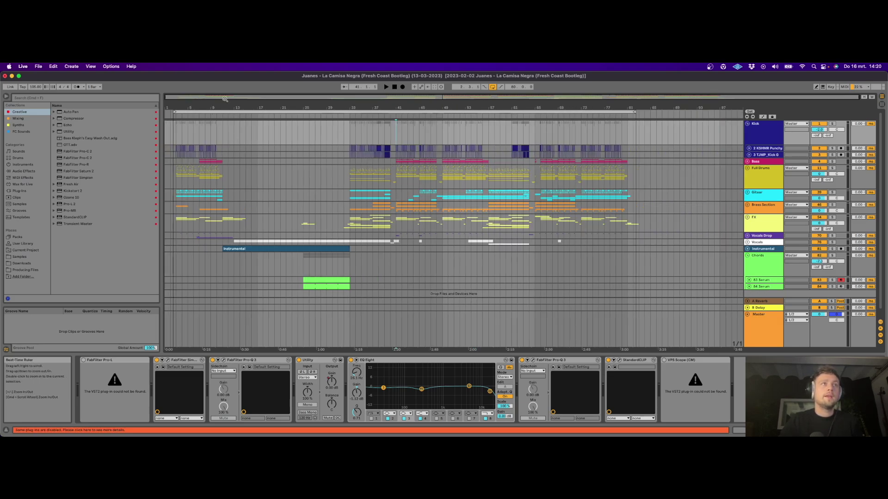
{"action": "scroll", "coordinate": [212, 108], "scroll_direction": "up", "scroll_amount": 5}
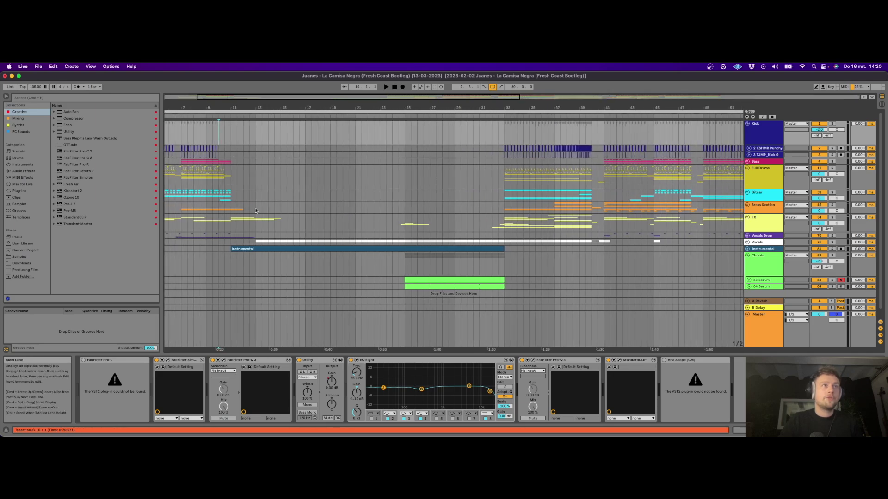
{"action": "left_click", "coordinate": [748, 250]}
{"action": "left_click", "coordinate": [748, 243]}
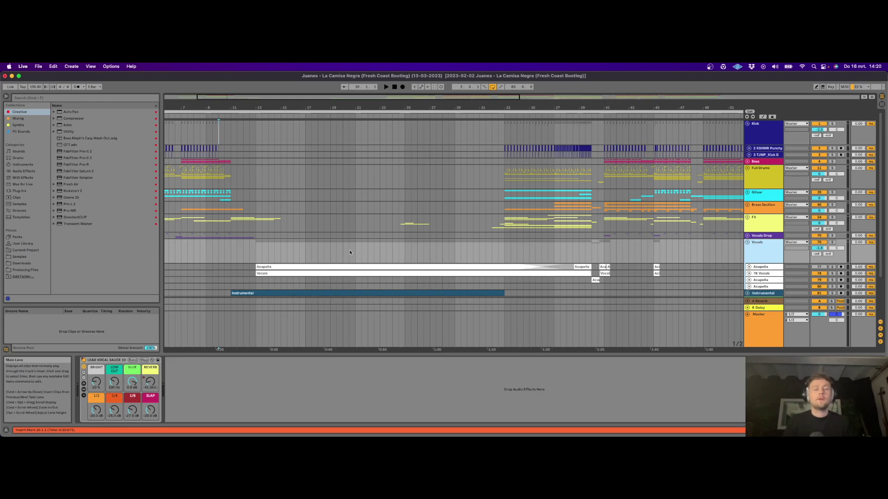
{"action": "left_click", "coordinate": [392, 257]}
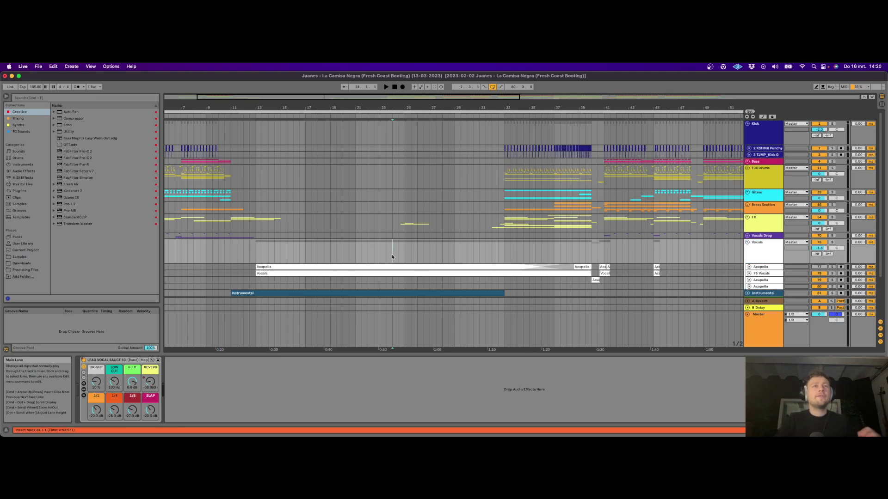
Step: Examine the Instrumental track's waveform in the break, fold the track and show its device chain
{"action": "scroll", "coordinate": [268, 212], "scroll_direction": "down", "scroll_amount": 3}
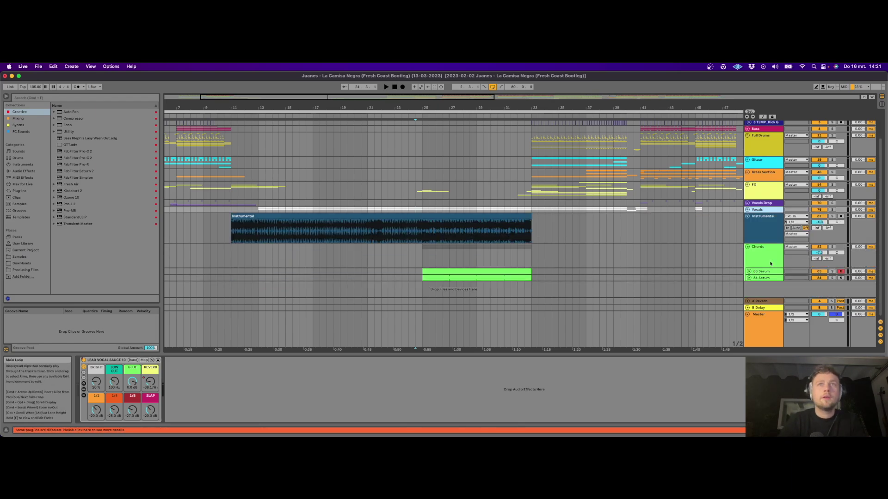
{"action": "left_click", "coordinate": [747, 217]}
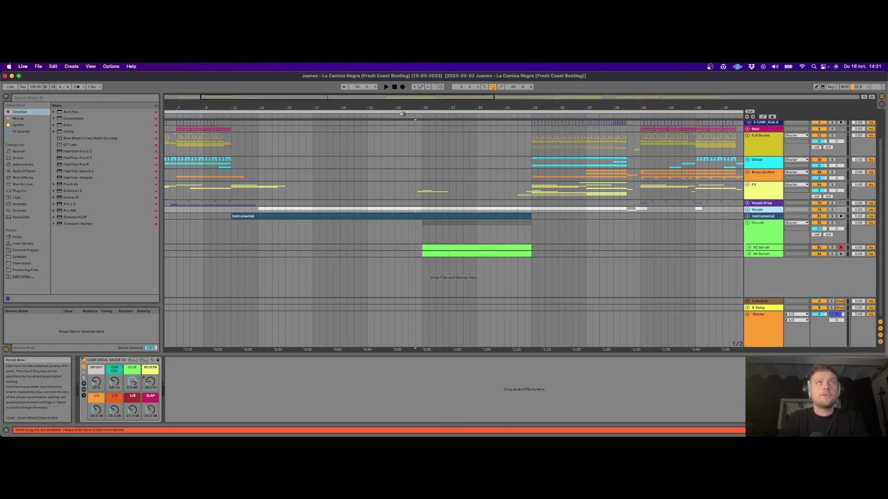
{"action": "key", "text": "minus"}
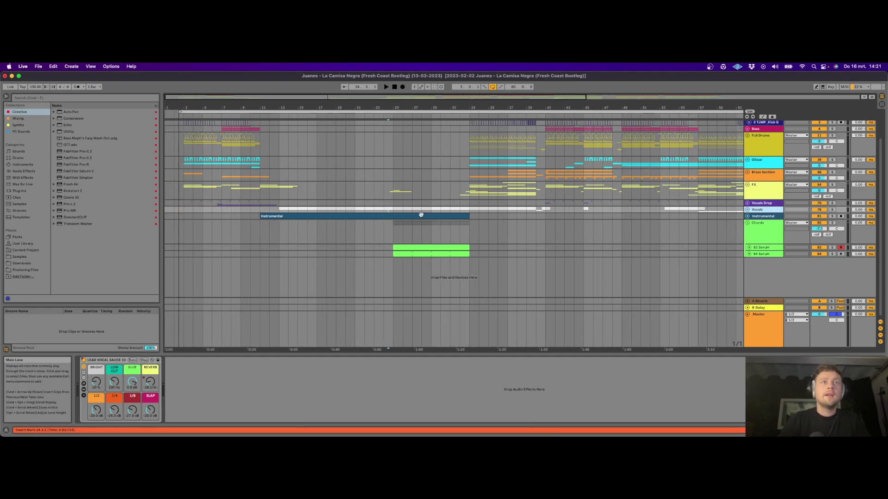
{"action": "left_click", "coordinate": [395, 212]}
{"action": "left_click", "coordinate": [766, 217]}
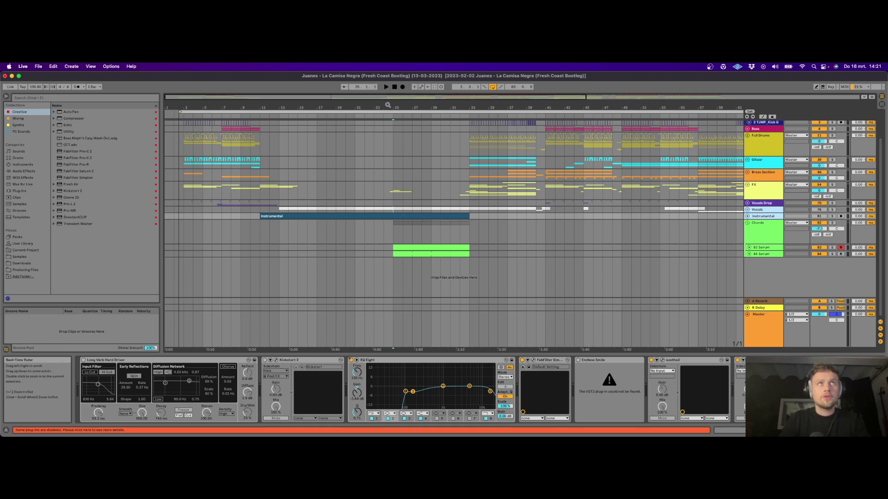
{"action": "left_click_drag", "start_coordinate": [388, 102], "coordinate": [388, 106]}
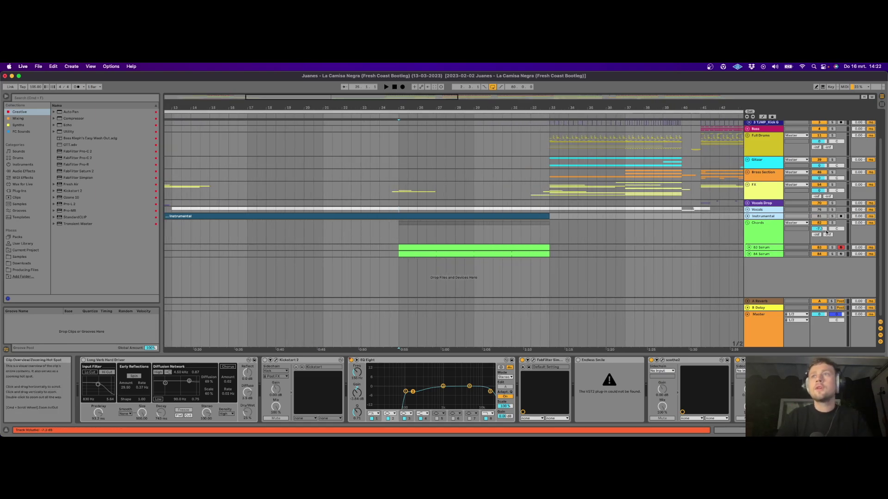
Step: Play the break from just before bar 25 and show the Chords group's device chain
{"action": "left_click", "coordinate": [390, 231]}
{"action": "scroll", "coordinate": [406, 123], "scroll_direction": "up", "scroll_amount": 3}
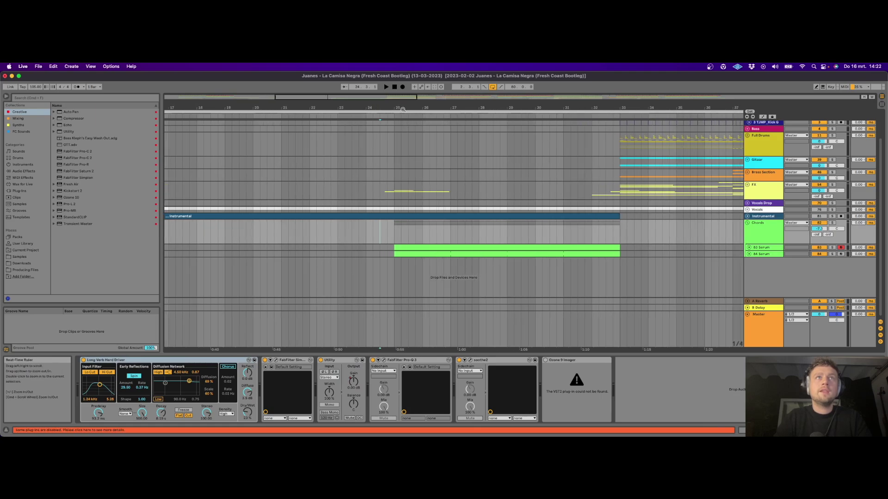
{"action": "left_click", "coordinate": [387, 192]}
{"action": "key", "text": "space"}
{"action": "left_click", "coordinate": [760, 231]}
{"action": "scroll", "coordinate": [494, 100], "scroll_direction": "down", "scroll_amount": 3}
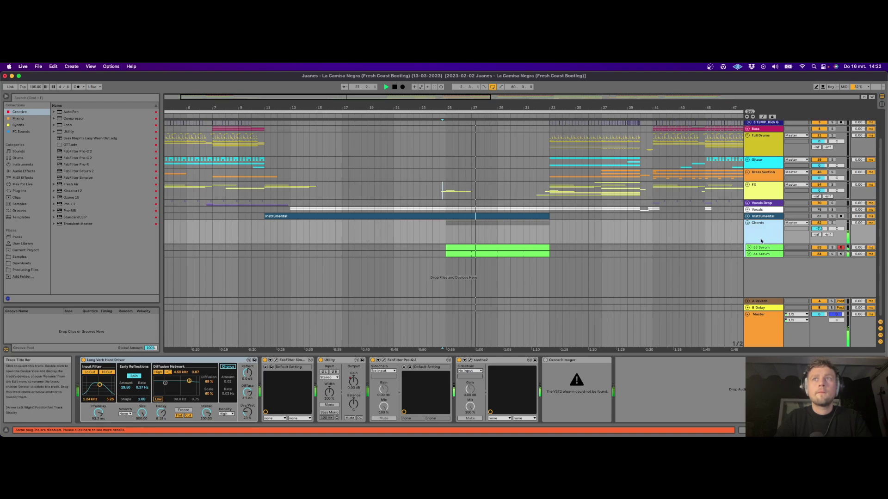
Step: Inspect the MIDI chord clips and device chains of Serum tracks 83 and 84 during playback
{"action": "left_click", "coordinate": [518, 249]}
{"action": "double_click", "coordinate": [518, 250]}
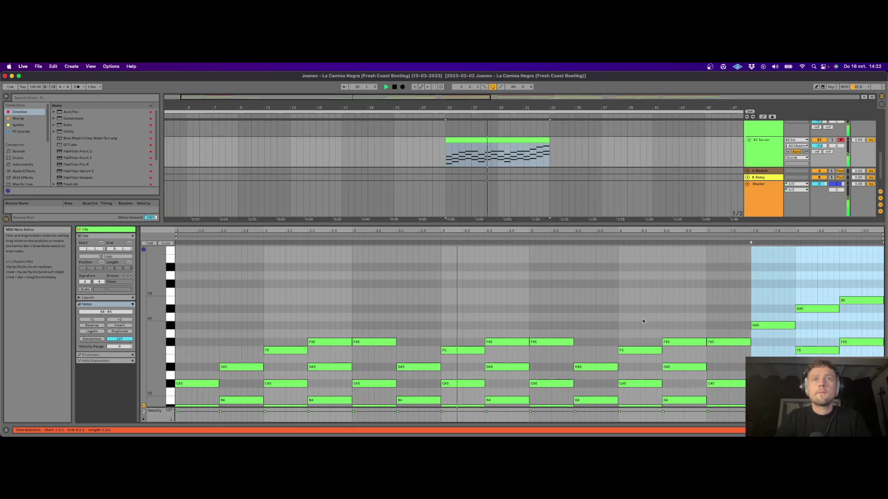
{"action": "left_click", "coordinate": [742, 430]}
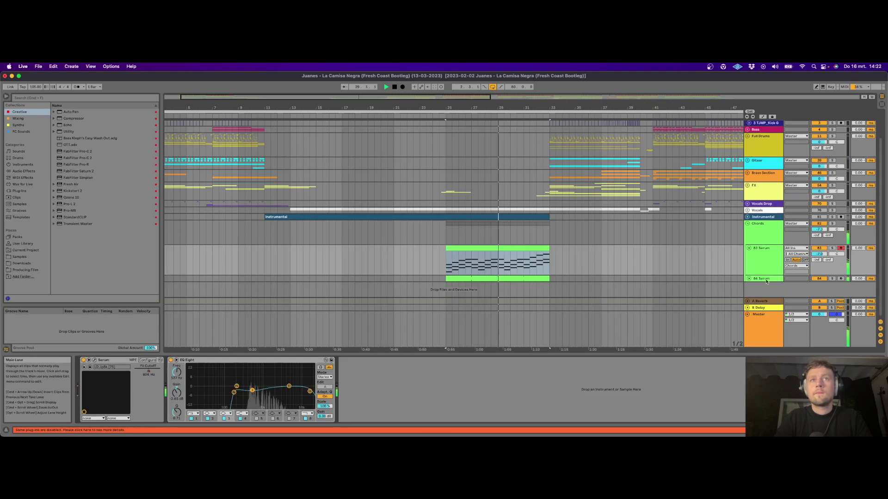
{"action": "left_click", "coordinate": [502, 278]}
{"action": "double_click", "coordinate": [503, 271]}
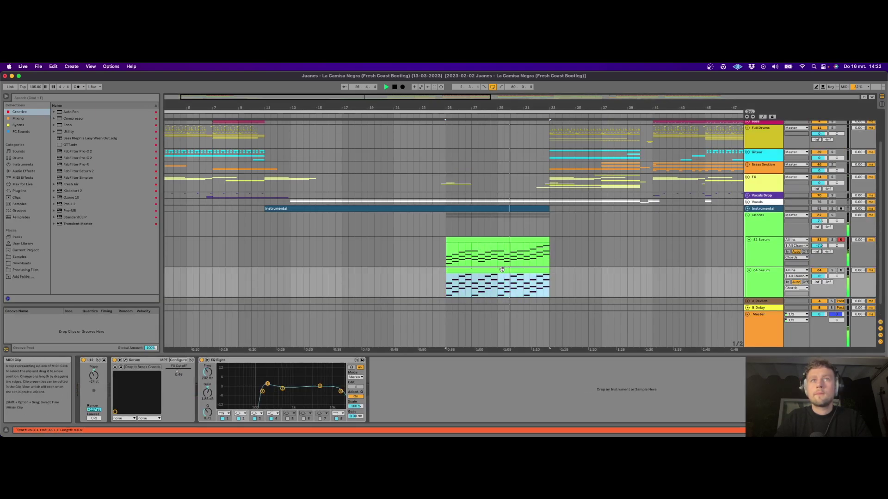
{"action": "key", "text": "shift+Tab"}
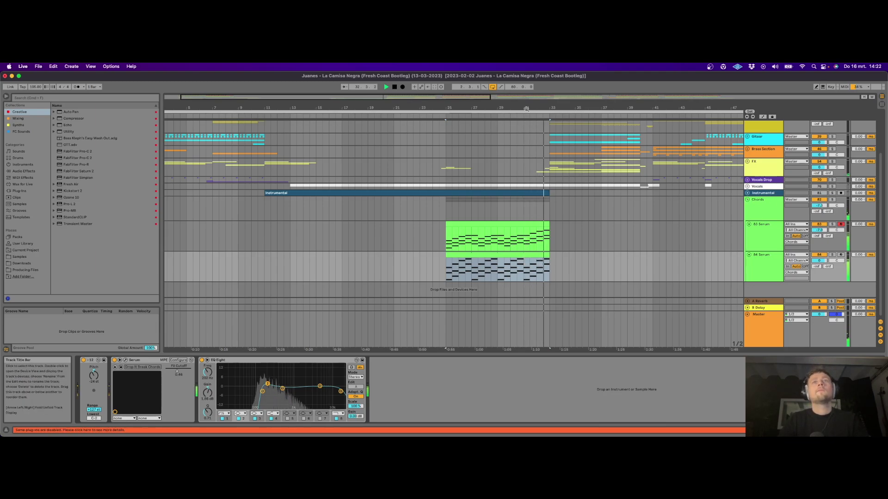
Step: Stop playback at the end of the break, place the insert marker just before bar 33 and fold the Chords group
{"action": "key", "text": "plus"}
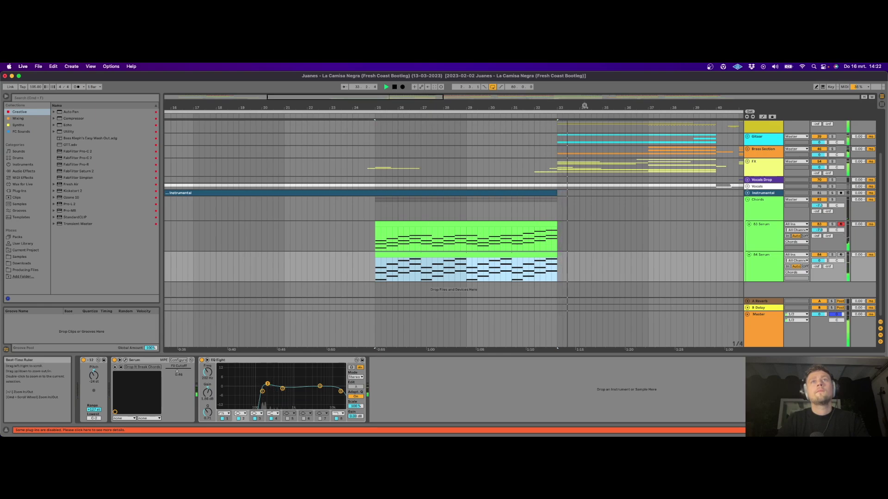
{"action": "left_click_drag", "start_coordinate": [585, 106], "coordinate": [500, 106]}
{"action": "key", "text": "space"}
{"action": "left_click", "coordinate": [468, 205]}
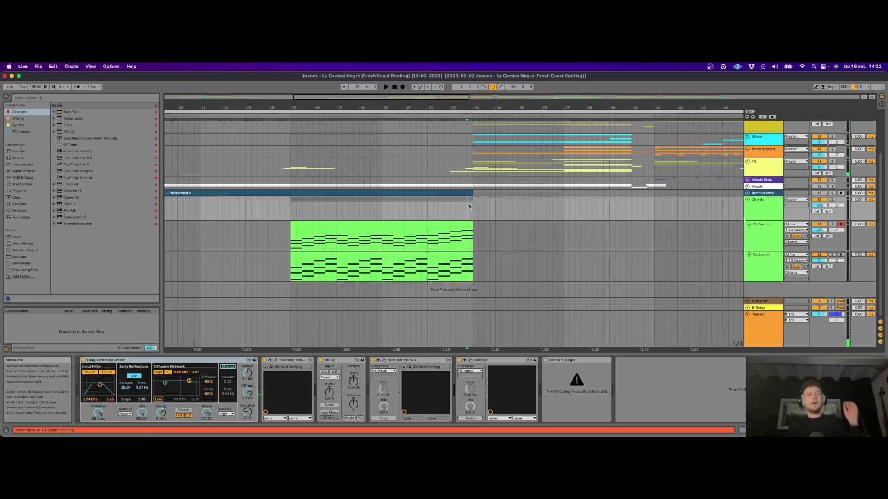
{"action": "left_click", "coordinate": [749, 225]}
{"action": "scroll", "coordinate": [749, 218], "scroll_direction": "up", "scroll_amount": 3}
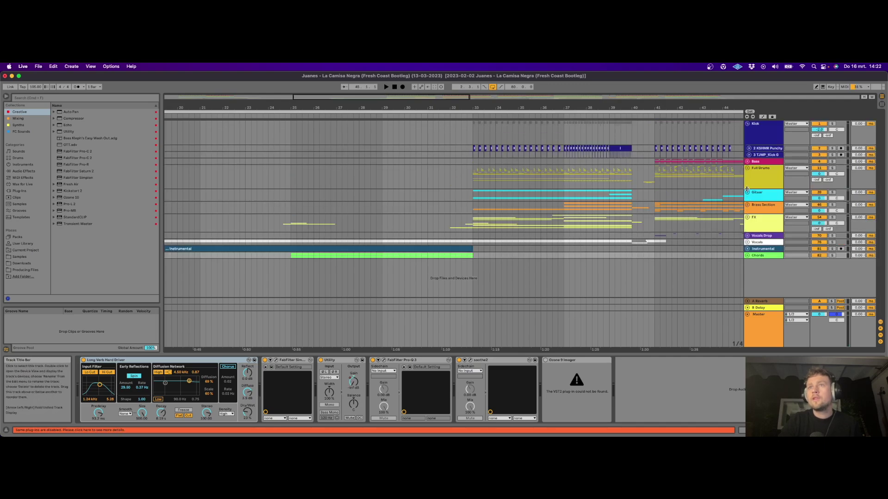
Step: Unfold the guitar group, show its device chain and place the insert marker near the start of its clips at bar 33
{"action": "left_click", "coordinate": [747, 192]}
{"action": "left_click", "coordinate": [483, 199]}
{"action": "scroll", "coordinate": [537, 193], "scroll_direction": "down", "scroll_amount": 2}
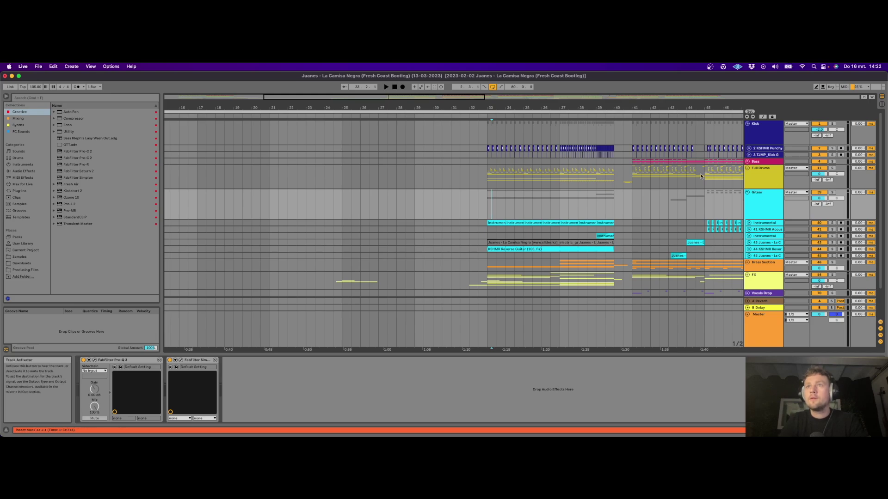
Step: Show the Full Drums and guitar groups' device chains and play the first build-up from bar 32
{"action": "left_click", "coordinate": [485, 181]}
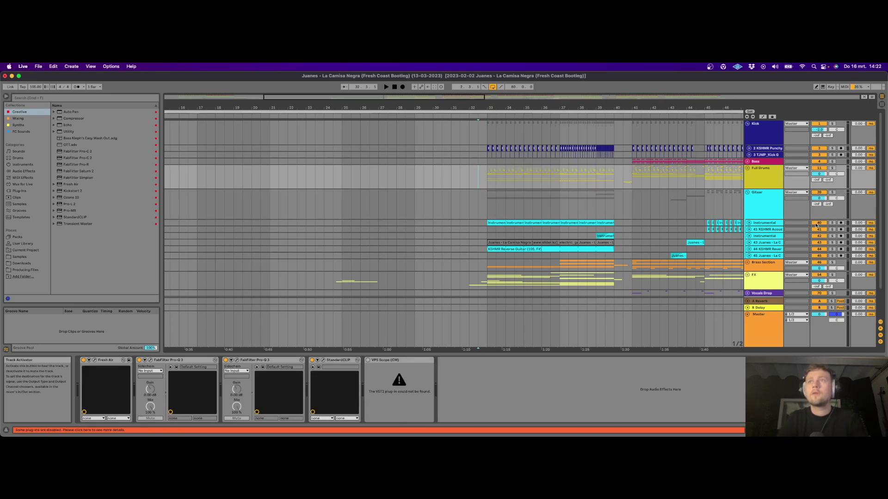
{"action": "scroll", "coordinate": [818, 225], "scroll_direction": "down", "scroll_amount": 3}
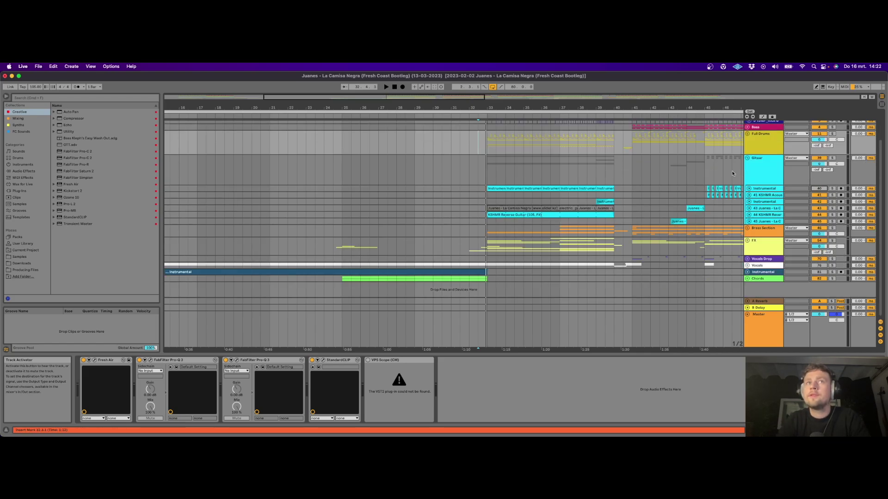
{"action": "left_click", "coordinate": [470, 177]}
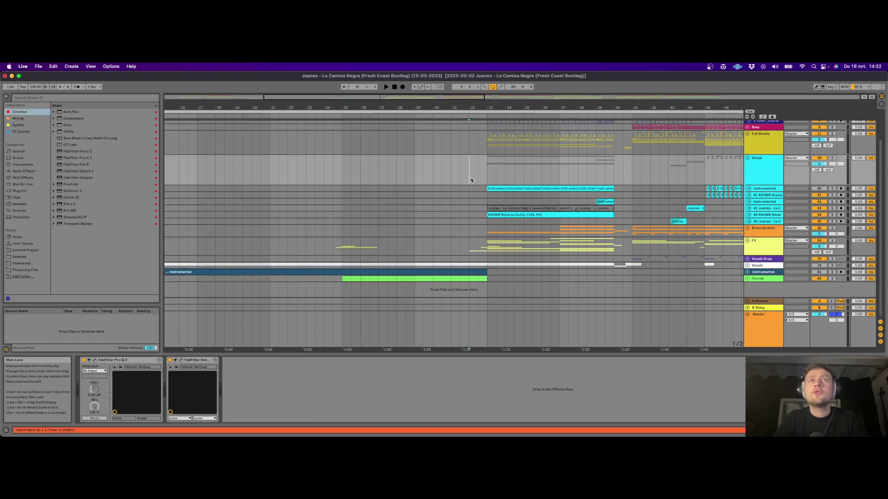
{"action": "left_click_drag", "start_coordinate": [516, 106], "coordinate": [455, 107]}
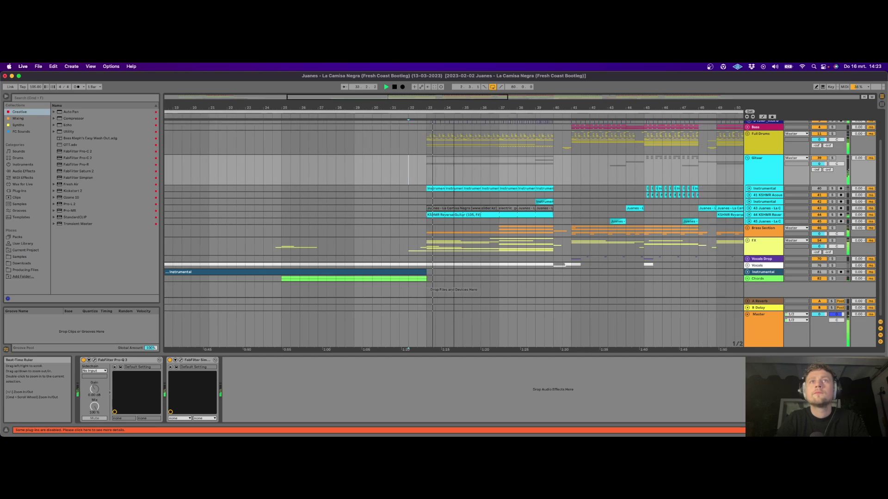
{"action": "scroll", "coordinate": [524, 188], "scroll_direction": "up", "scroll_amount": 3}
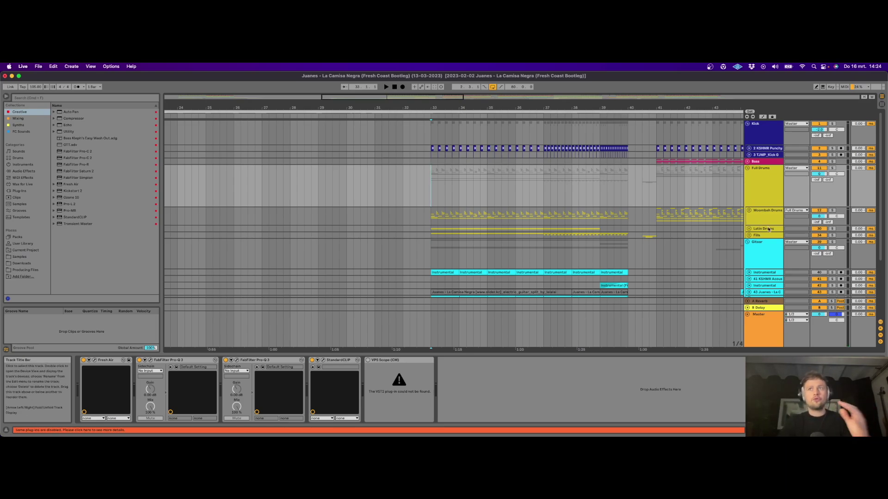
Step: Audition the KSHMR Reverse Guitar track in solo during the build-up from bar 33, unsolo it and stop playback
{"action": "scroll", "coordinate": [553, 199], "scroll_direction": "down", "scroll_amount": 3}
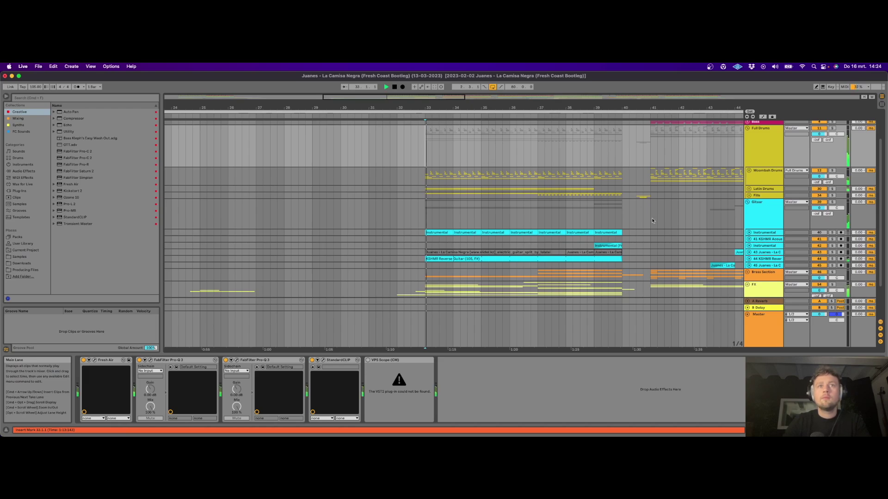
{"action": "left_click", "coordinate": [832, 259]}
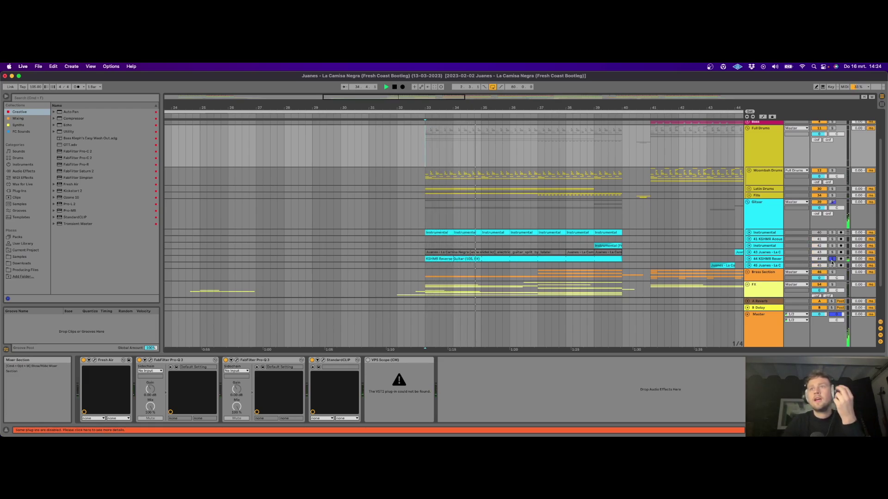
{"action": "left_click", "coordinate": [845, 258]}
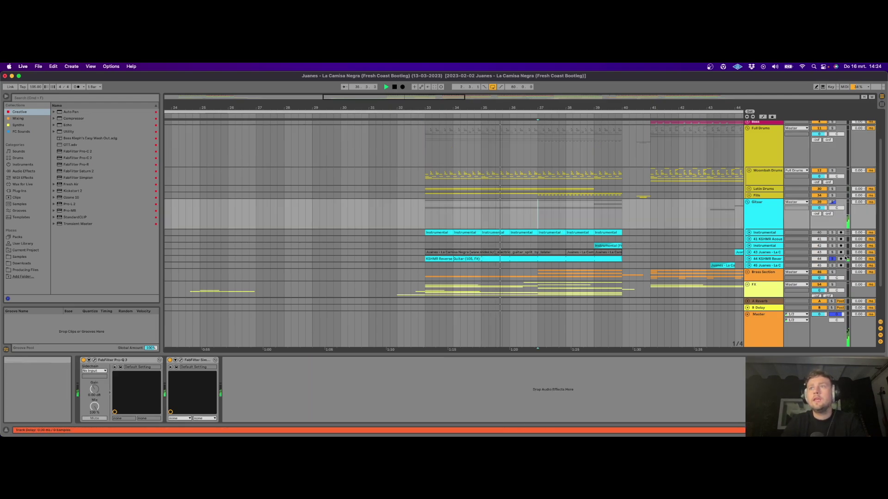
{"action": "left_click", "coordinate": [833, 259]}
{"action": "scroll", "coordinate": [828, 258], "scroll_direction": "down", "scroll_amount": 2}
{"action": "key", "text": "space"}
Step: Unfold the Brass Section group and play its build-up layers in solo from bar 37
{"action": "scroll", "coordinate": [751, 253], "scroll_direction": "down", "scroll_amount": 2}
{"action": "left_click", "coordinate": [747, 234]}
{"action": "scroll", "coordinate": [648, 254], "scroll_direction": "down", "scroll_amount": 2}
{"action": "left_click", "coordinate": [529, 258]}
{"action": "scroll", "coordinate": [529, 258], "scroll_direction": "down", "scroll_amount": 2}
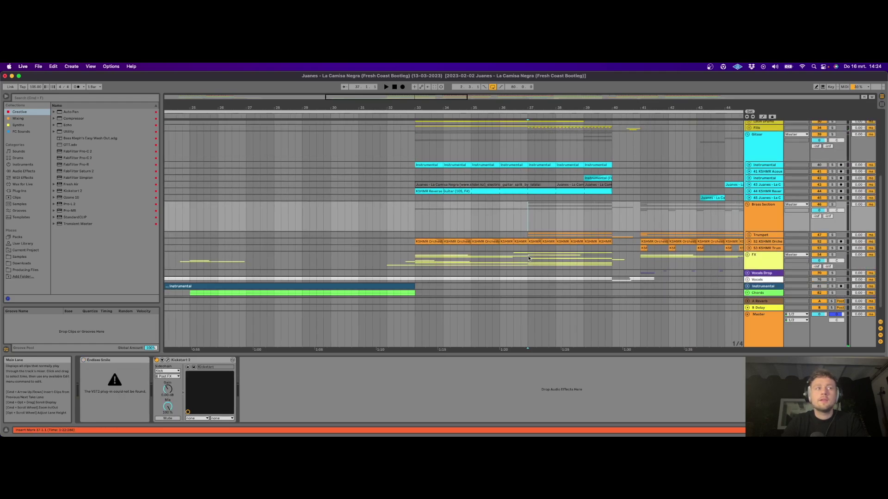
{"action": "scroll", "coordinate": [529, 258], "scroll_direction": "down", "scroll_amount": 1}
{"action": "key", "text": "space"}
{"action": "left_click", "coordinate": [832, 200]}
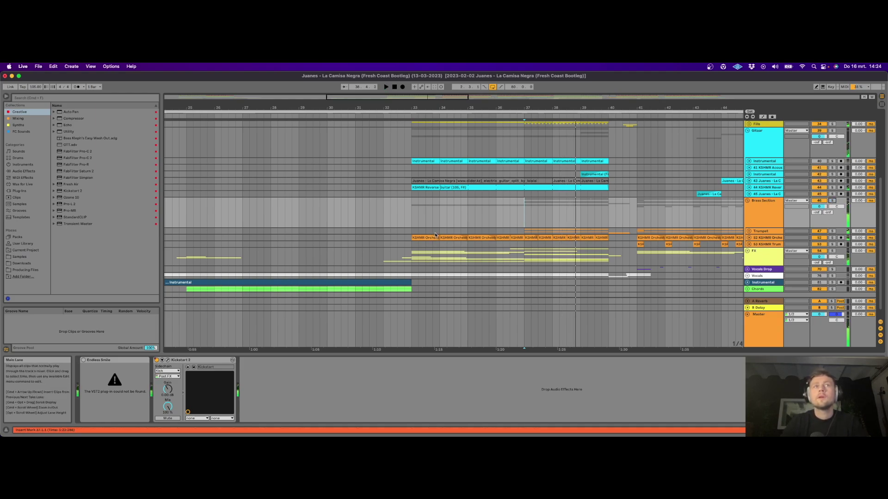
Step: Audition the FX group in solo during the first build-up and unfold it to inspect its tracks
{"action": "left_click", "coordinate": [520, 256]}
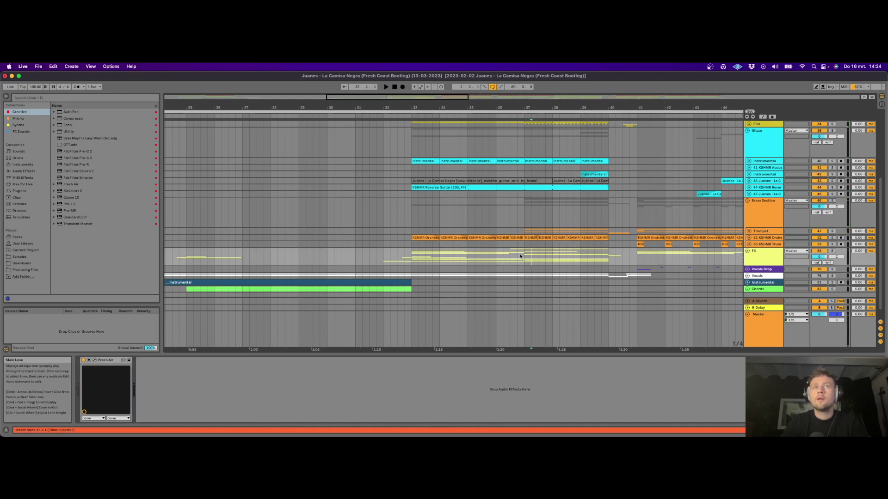
{"action": "left_click", "coordinate": [831, 251]}
{"action": "key", "text": "space"}
{"action": "left_click", "coordinate": [478, 257]}
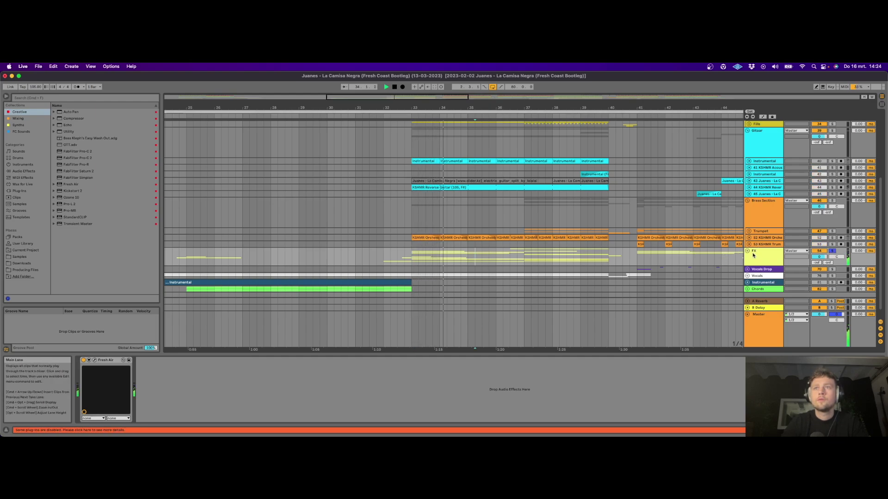
{"action": "key", "text": "Right"}
{"action": "scroll", "coordinate": [511, 231], "scroll_direction": "down", "scroll_amount": 5}
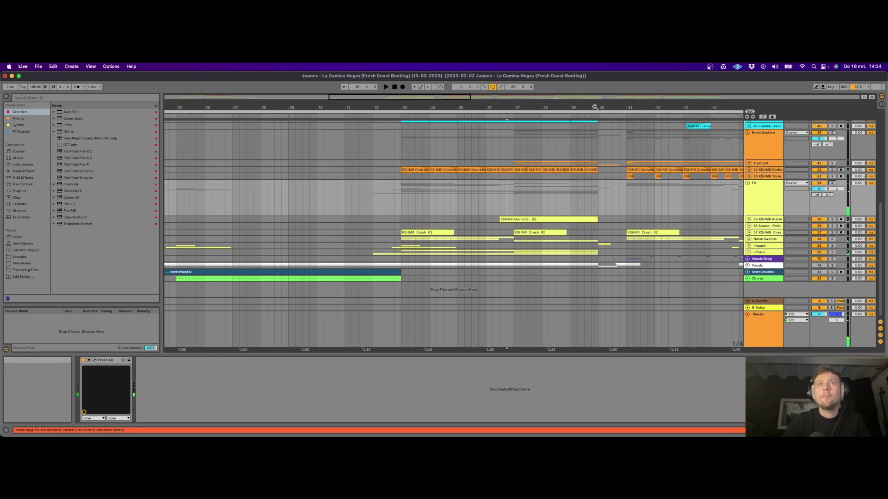
Step: Unfold the Trumpet subgroup and its track 51 around bar 40, and show the subgroup's device chain
{"action": "key", "text": "minus"}
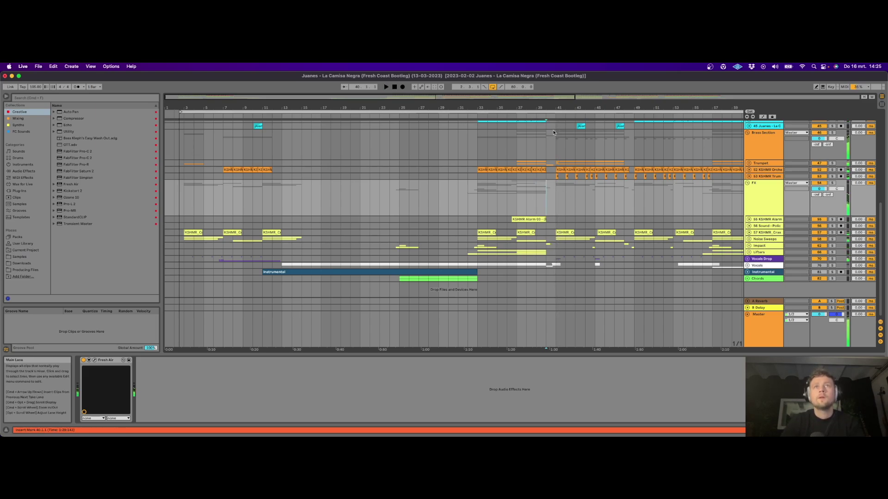
{"action": "key", "text": "plus"}
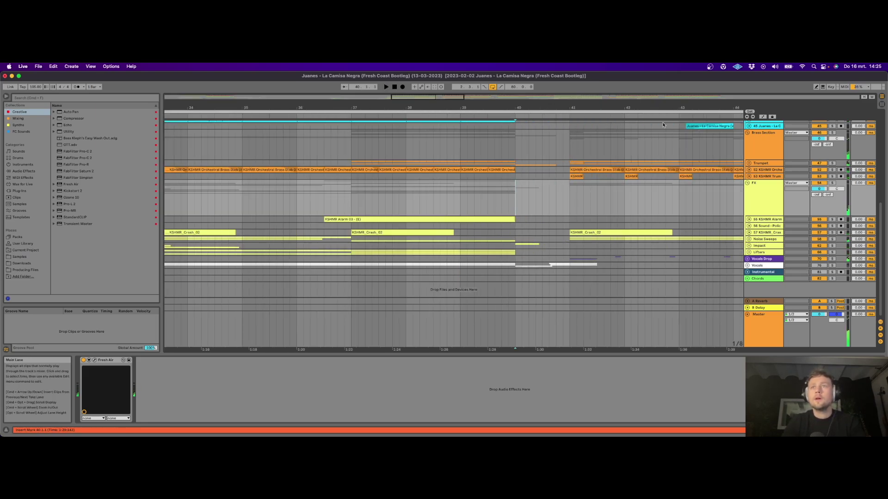
{"action": "left_click", "coordinate": [749, 164]}
{"action": "left_click", "coordinate": [750, 207]}
{"action": "left_click", "coordinate": [482, 174]}
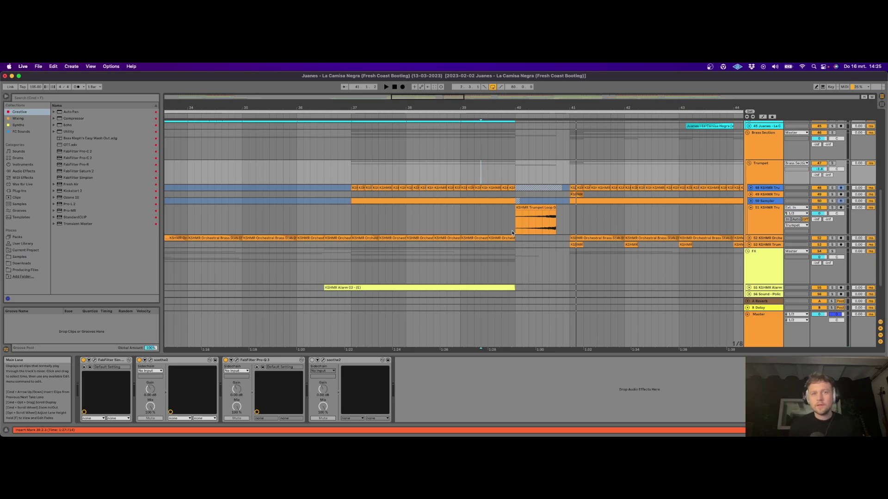
Step: Fold track 51 and the Trumpet subgroup back up
{"action": "key", "text": "minus"}
{"action": "key", "text": "minus"}
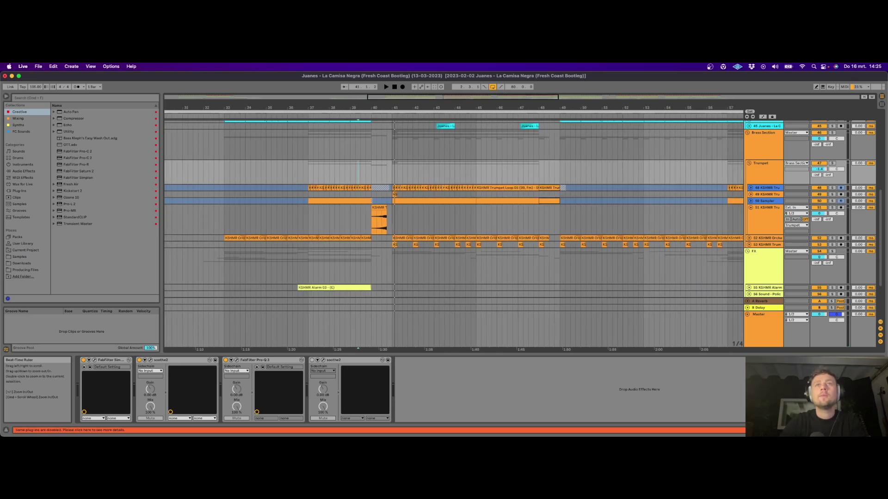
{"action": "left_click", "coordinate": [747, 251]}
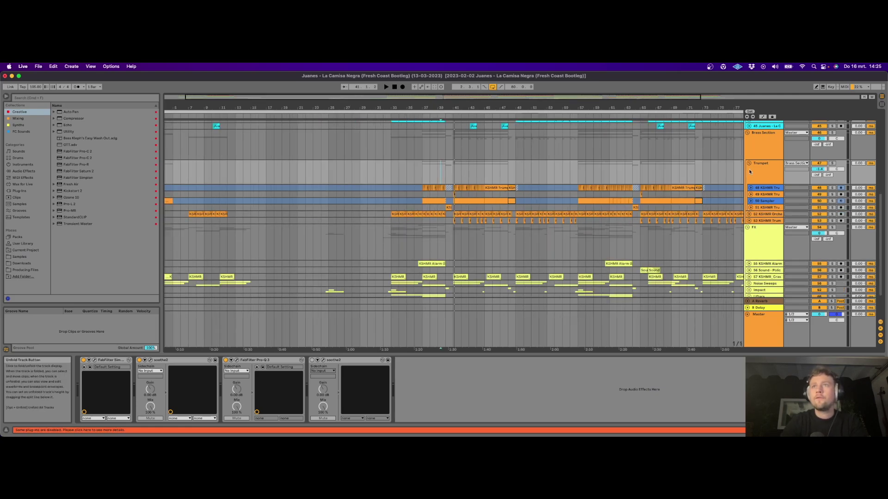
{"action": "left_click", "coordinate": [749, 163]}
Step: Place the insert marker at bar 49 on the guitar group and inspect its clips in the second half of the drop
{"action": "scroll", "coordinate": [502, 222], "scroll_direction": "up", "scroll_amount": 3}
{"action": "scroll", "coordinate": [502, 221], "scroll_direction": "up", "scroll_amount": 5}
{"action": "left_click", "coordinate": [482, 255]}
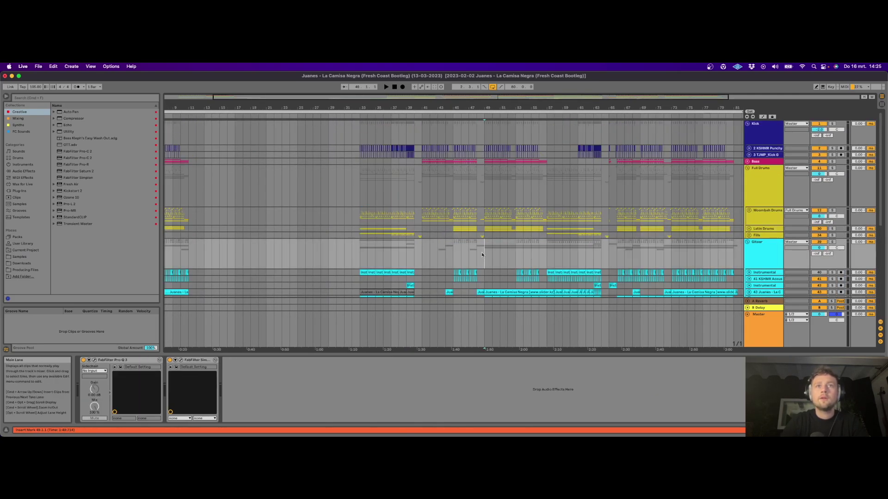
{"action": "left_click", "coordinate": [747, 242]}
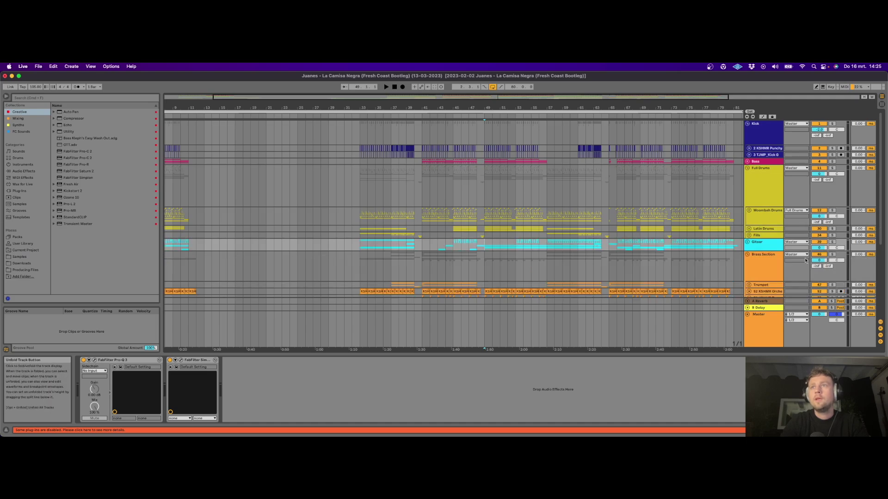
{"action": "left_click", "coordinate": [748, 242]}
{"action": "scroll", "coordinate": [748, 207], "scroll_direction": "down", "scroll_amount": 3}
{"action": "left_click", "coordinate": [748, 207]}
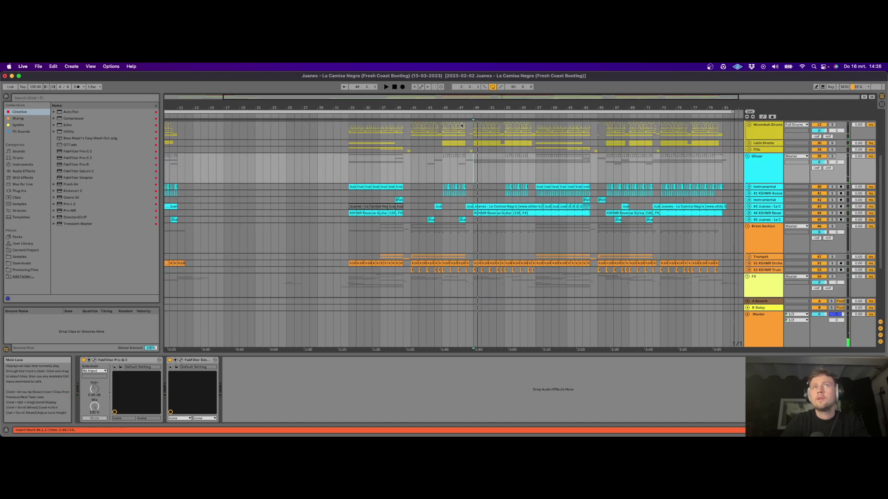
Step: Place the insert marker at bar 57 and show the Full Drums group's device chain for the second build-up
{"action": "key", "text": "plus"}
{"action": "scroll", "coordinate": [611, 159], "scroll_direction": "right", "scroll_amount": 5}
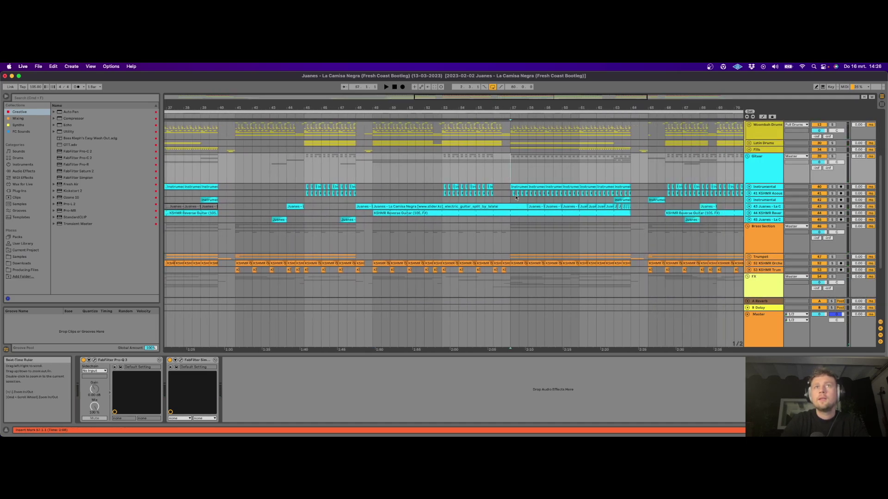
{"action": "scroll", "coordinate": [485, 203], "scroll_direction": "up", "scroll_amount": 3}
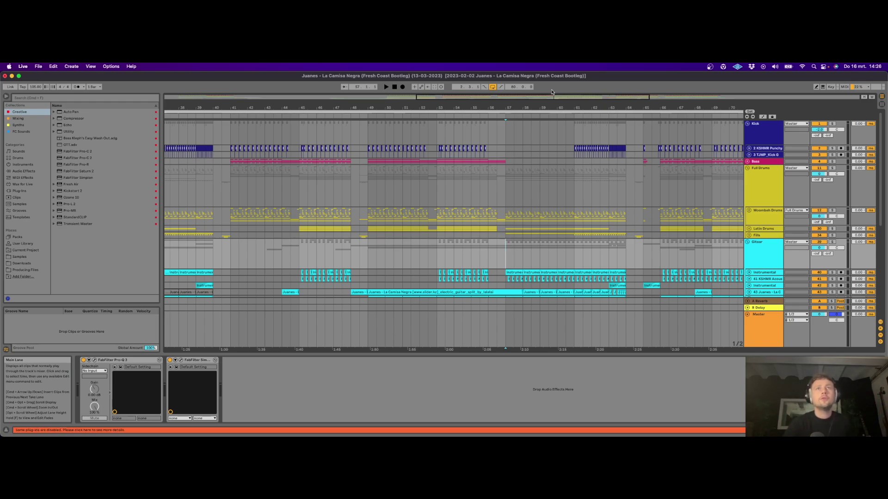
{"action": "left_click", "coordinate": [506, 182]}
{"action": "key", "text": "minus"}
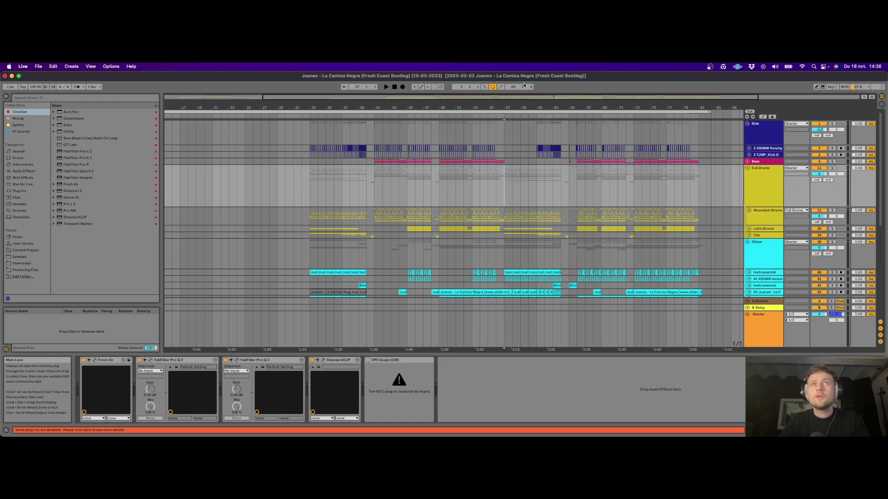
{"action": "left_click_drag", "start_coordinate": [530, 107], "coordinate": [483, 84]}
{"action": "scroll", "coordinate": [513, 208], "scroll_direction": "down", "scroll_amount": 2}
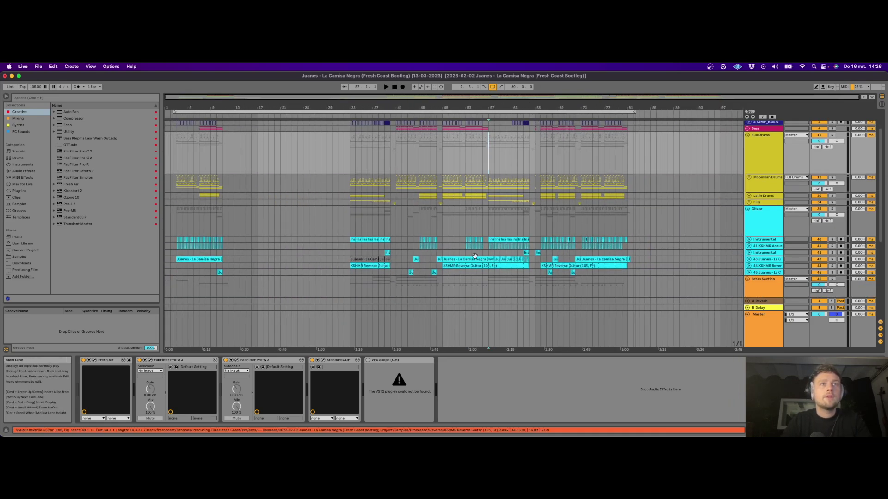
Step: Toggle the activation of guitar track 43 and play from bar 57, inspecting the guitar, brass and FX layers
{"action": "left_click", "coordinate": [816, 260]}
{"action": "key", "text": "space"}
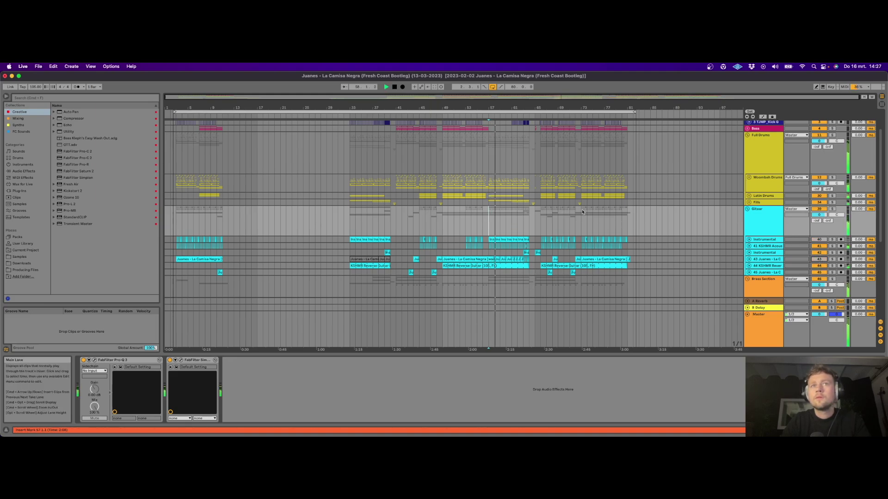
{"action": "left_click_drag", "start_coordinate": [503, 108], "coordinate": [503, 117]}
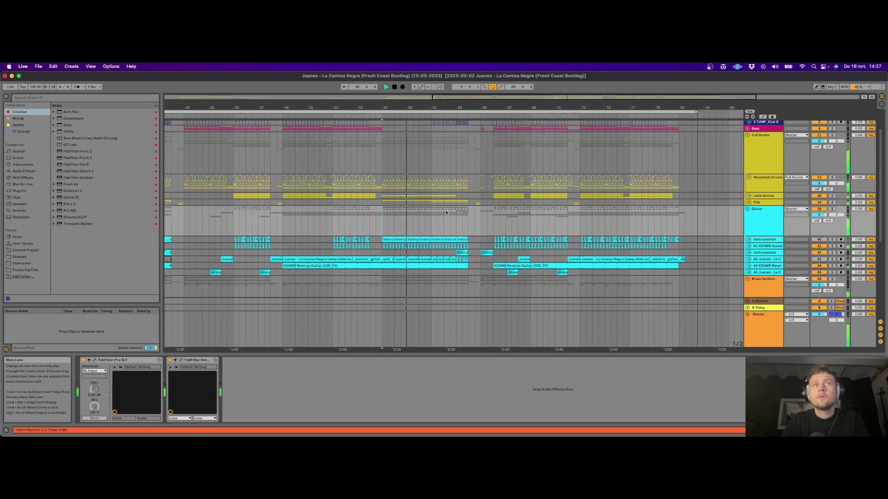
{"action": "scroll", "coordinate": [410, 117], "scroll_direction": "down", "scroll_amount": 5}
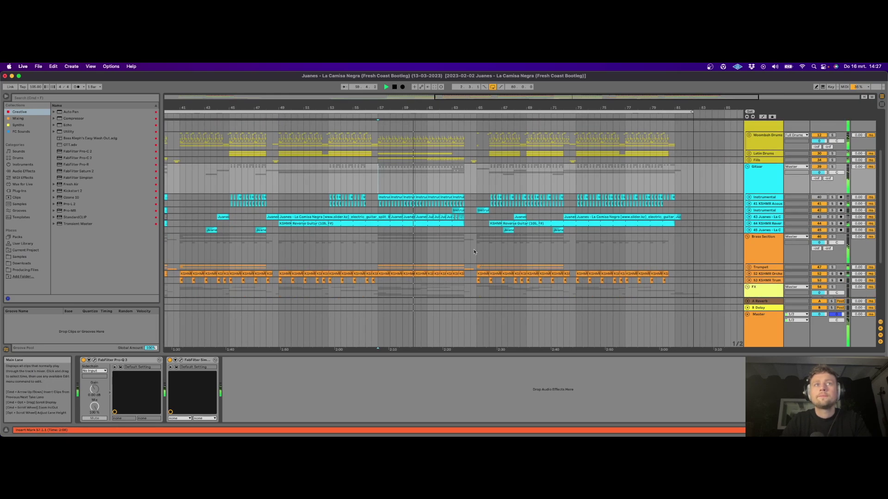
{"action": "scroll", "coordinate": [411, 117], "scroll_direction": "down", "scroll_amount": 5}
{"action": "scroll", "coordinate": [411, 117], "scroll_direction": "down", "scroll_amount": 3}
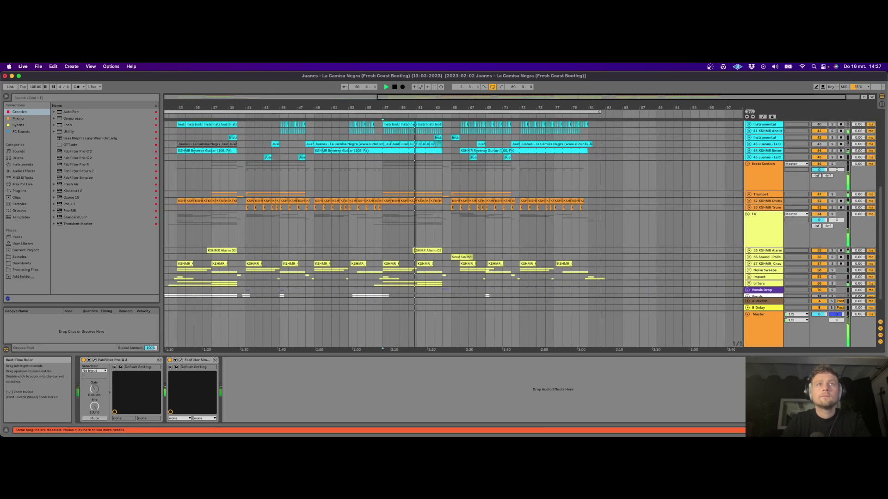
{"action": "scroll", "coordinate": [449, 248], "scroll_direction": "down", "scroll_amount": 3}
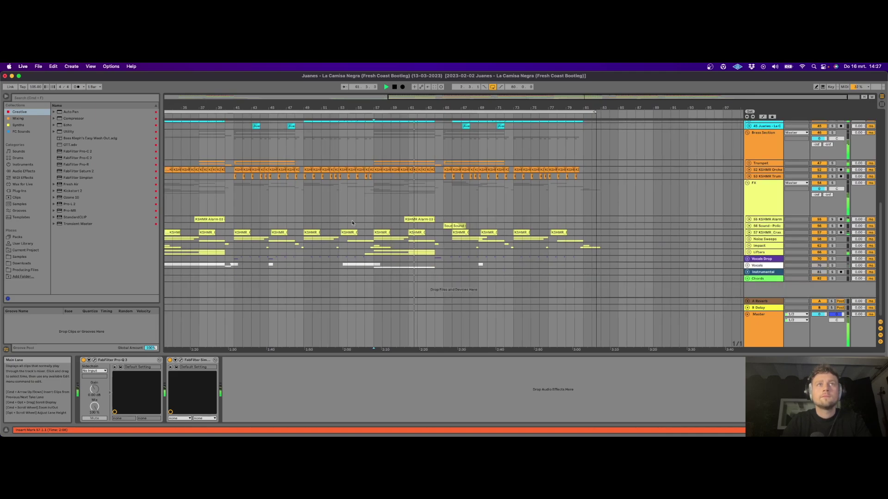
{"action": "left_click_drag", "start_coordinate": [414, 108], "coordinate": [461, 105]}
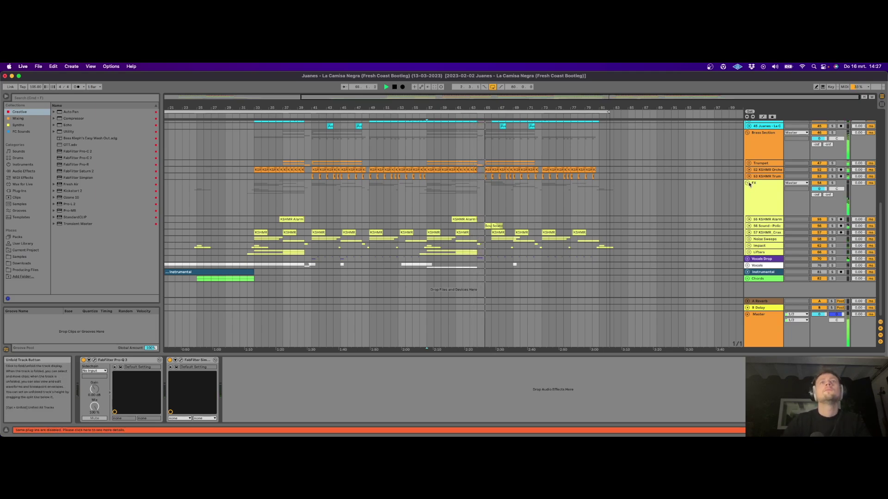
Step: Inspect the guitar and FX layers into the final drop, stop playback and place the insert marker at bar 60 on the FX group
{"action": "scroll", "coordinate": [508, 192], "scroll_direction": "up", "scroll_amount": 5}
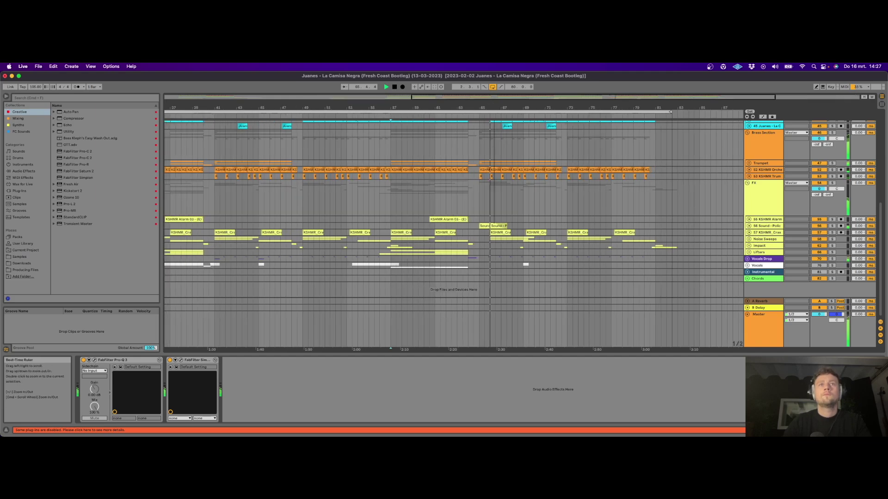
{"action": "scroll", "coordinate": [508, 192], "scroll_direction": "up", "scroll_amount": 3, "text": "super"}
{"action": "scroll", "coordinate": [508, 192], "scroll_direction": "up", "scroll_amount": 6}
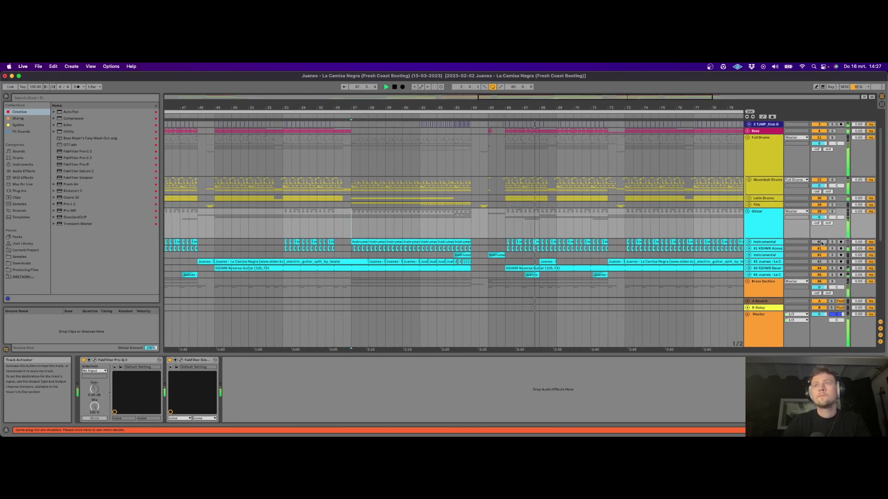
{"action": "scroll", "coordinate": [405, 204], "scroll_direction": "down", "scroll_amount": 5}
{"action": "left_click", "coordinate": [405, 204]}
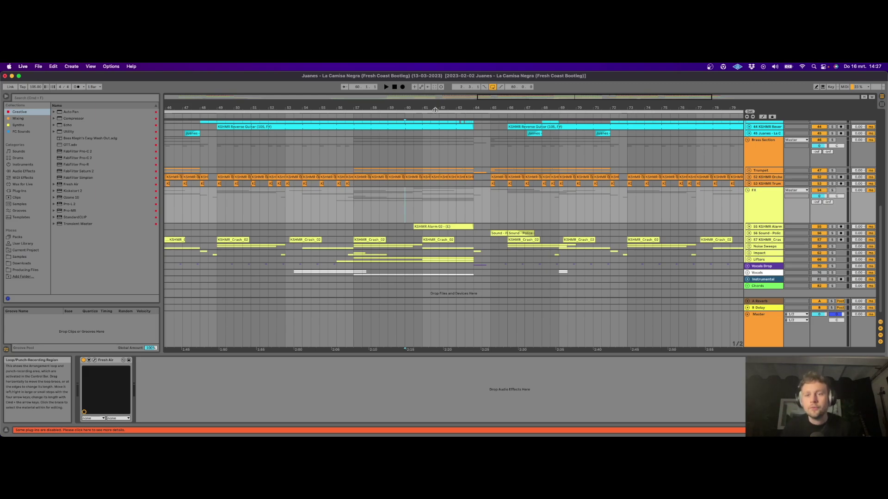
{"action": "scroll", "coordinate": [462, 109], "scroll_direction": "up", "scroll_amount": 15}
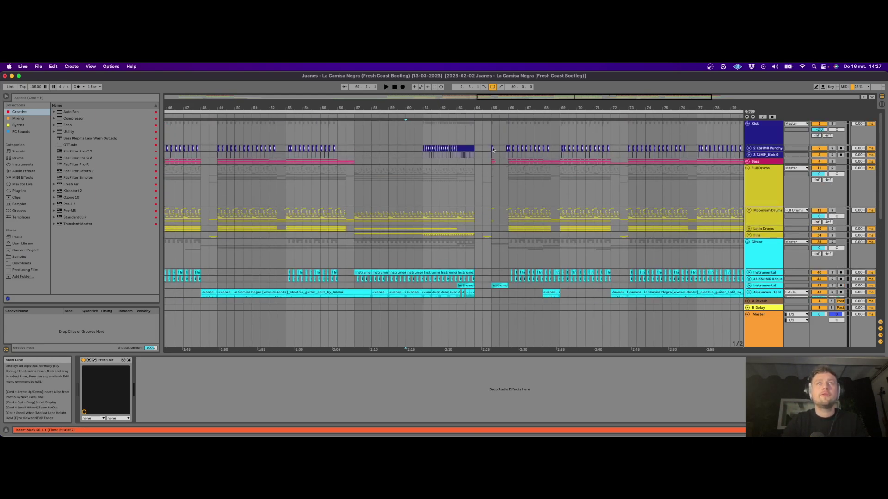
Step: Place the insert marker on the Kick group just before bar 65 and play into the final drop
{"action": "left_click_drag", "start_coordinate": [493, 108], "coordinate": [478, 133]}
{"action": "left_click", "coordinate": [476, 133]}
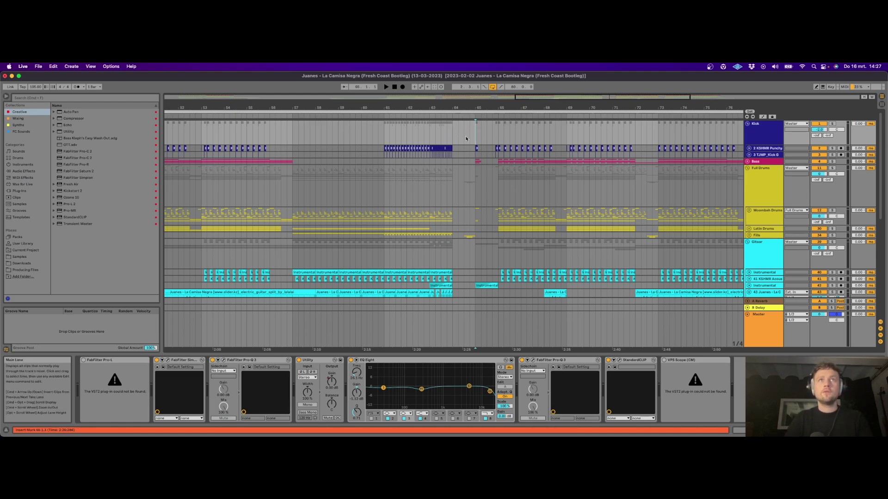
{"action": "key", "text": "space"}
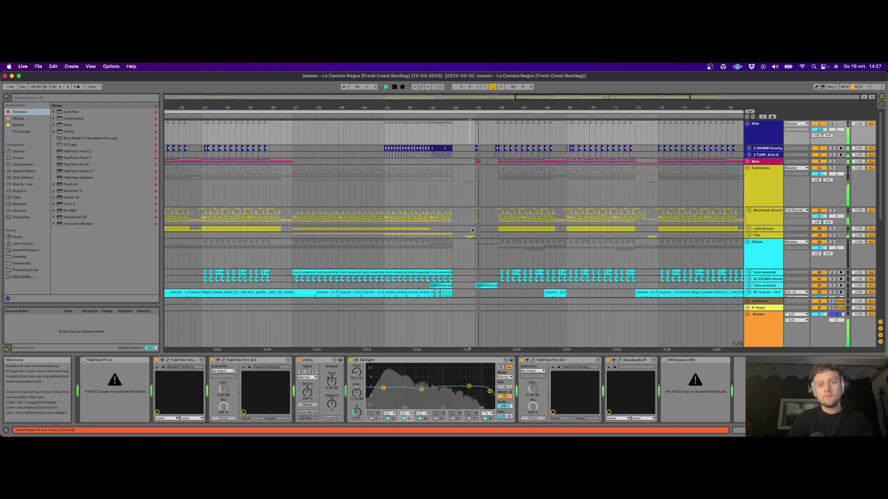
{"action": "left_click_drag", "start_coordinate": [496, 104], "coordinate": [496, 108]}
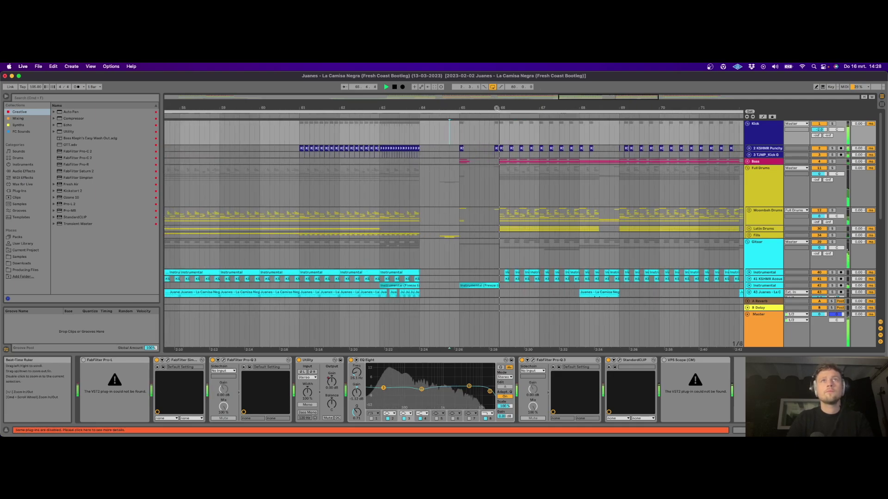
{"action": "key", "text": "minus"}
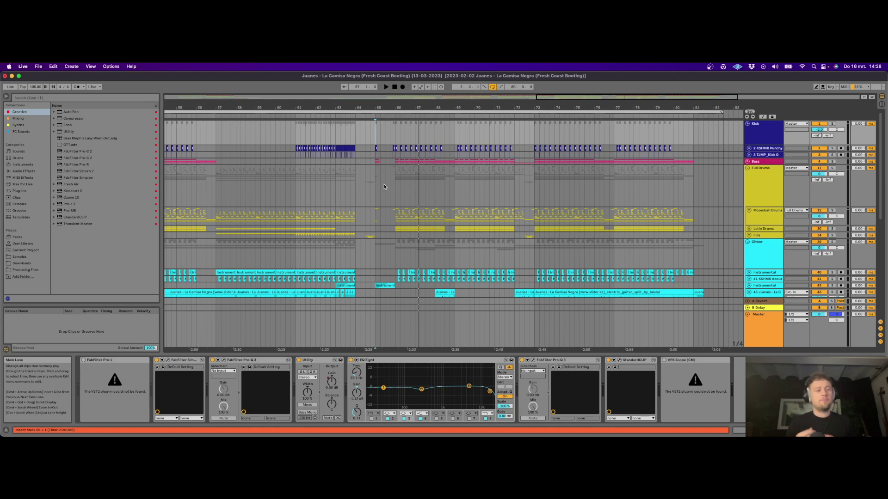
Step: Solo the police sound on track 56 in the FX group and play it from bar 65
{"action": "left_click_drag", "start_coordinate": [392, 104], "coordinate": [482, 201]}
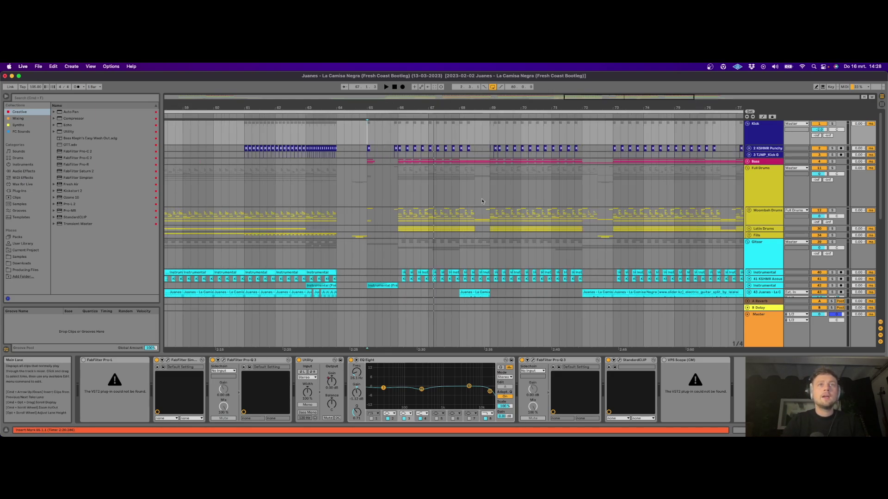
{"action": "key", "text": "minus"}
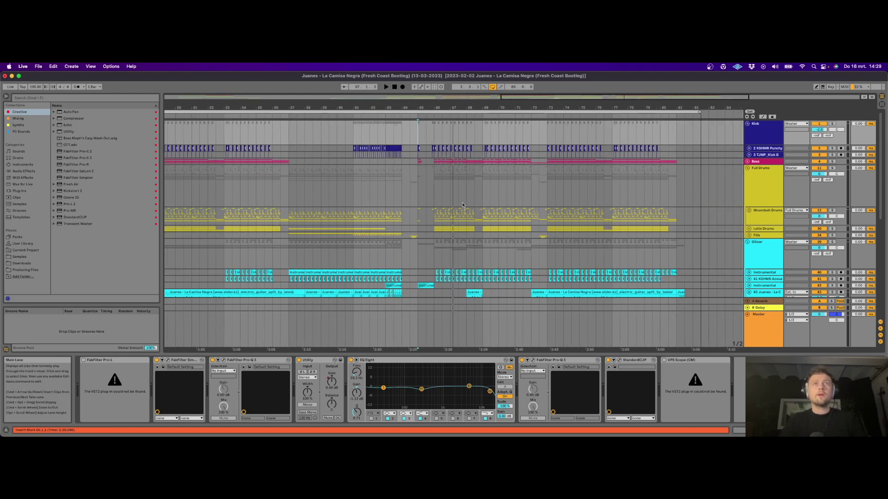
{"action": "scroll", "coordinate": [460, 221], "scroll_direction": "down", "scroll_amount": 10}
{"action": "scroll", "coordinate": [476, 238], "scroll_direction": "up", "scroll_amount": 10}
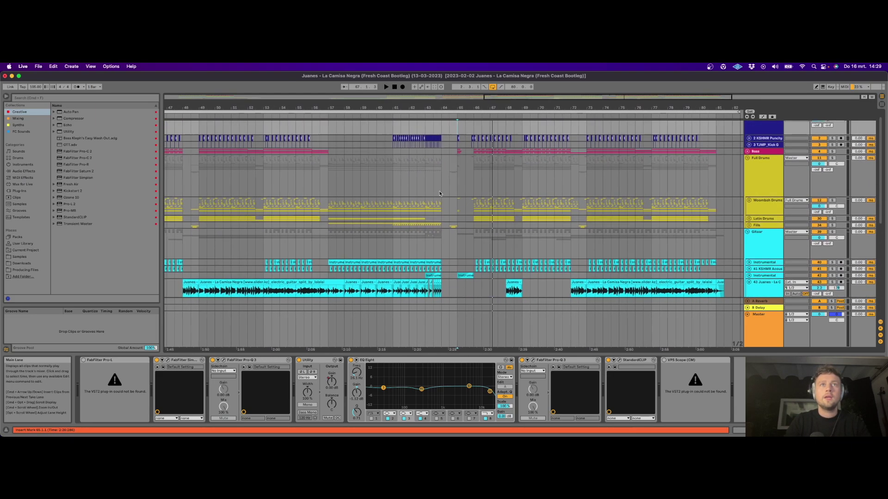
{"action": "scroll", "coordinate": [509, 271], "scroll_direction": "down", "scroll_amount": 8}
{"action": "left_click", "coordinate": [763, 233]}
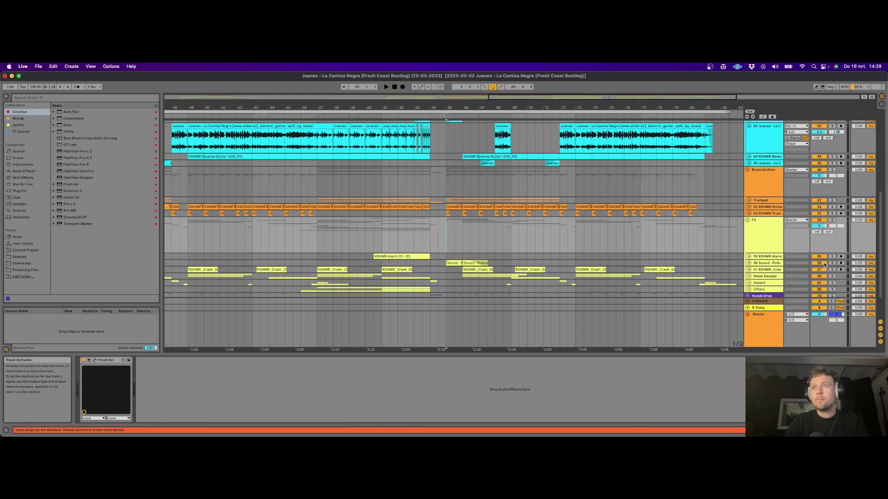
{"action": "key", "text": "space"}
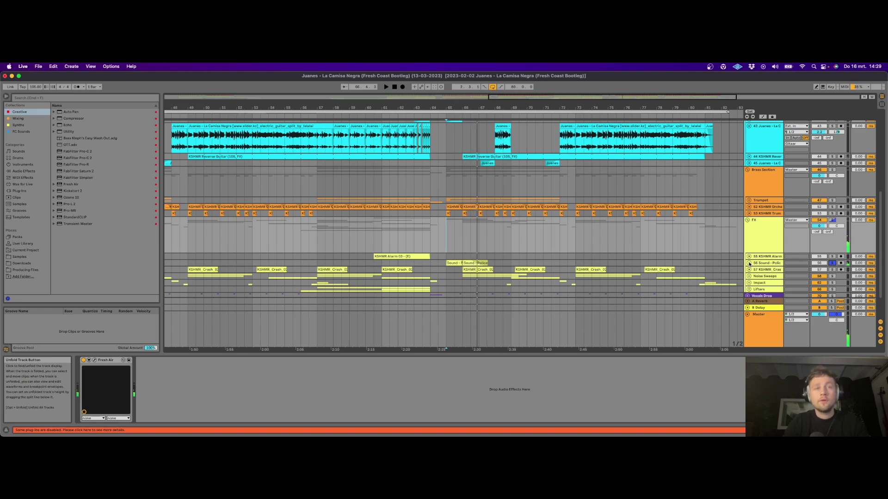
Step: Place the insert marker at bar 73 on the Kick group for the second half of the final drop
{"action": "key", "text": "minus"}
{"action": "key", "text": "minus"}
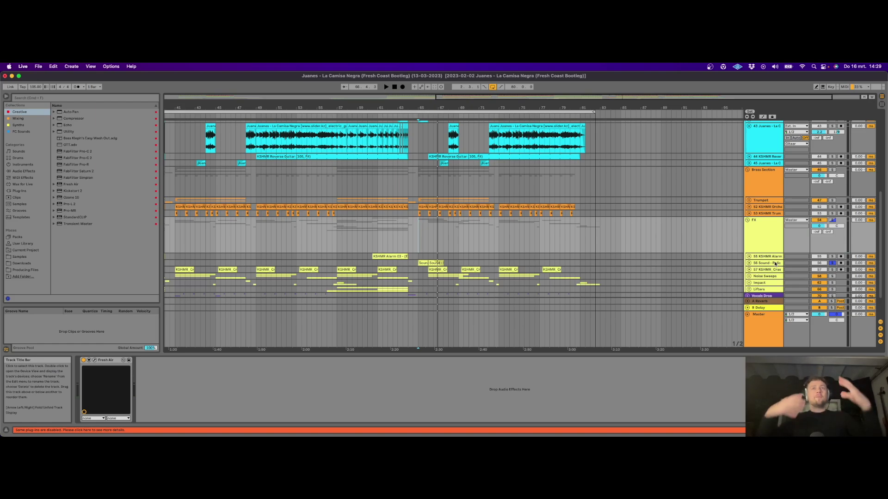
{"action": "scroll", "coordinate": [484, 185], "scroll_direction": "up", "scroll_amount": 10}
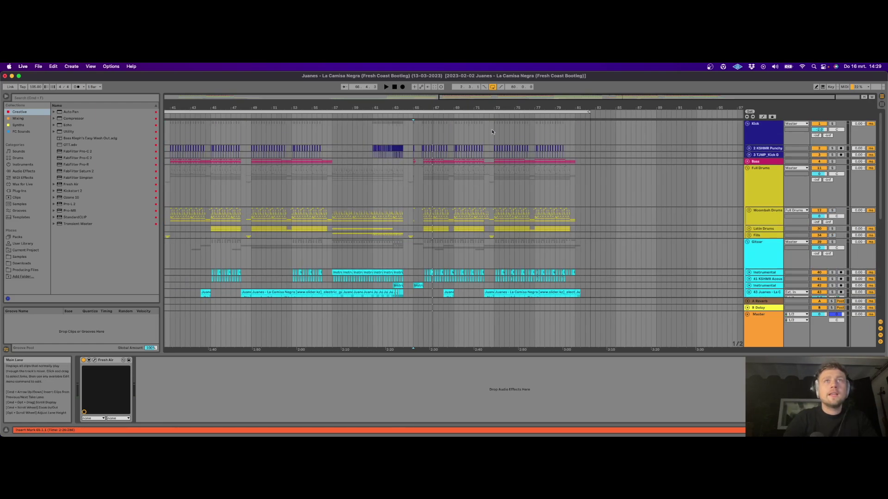
{"action": "left_click_drag", "start_coordinate": [484, 104], "coordinate": [533, 121]}
{"action": "left_click", "coordinate": [530, 132]}
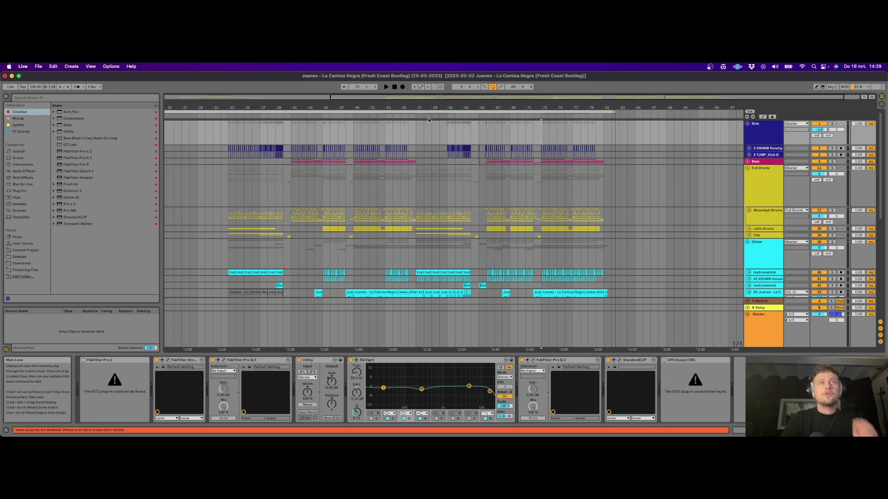
Step: Collapse the drum, guitar, brass and FX groups and bring the whole arrangement into view
{"action": "scroll", "coordinate": [370, 166], "scroll_direction": "down", "scroll_amount": 3}
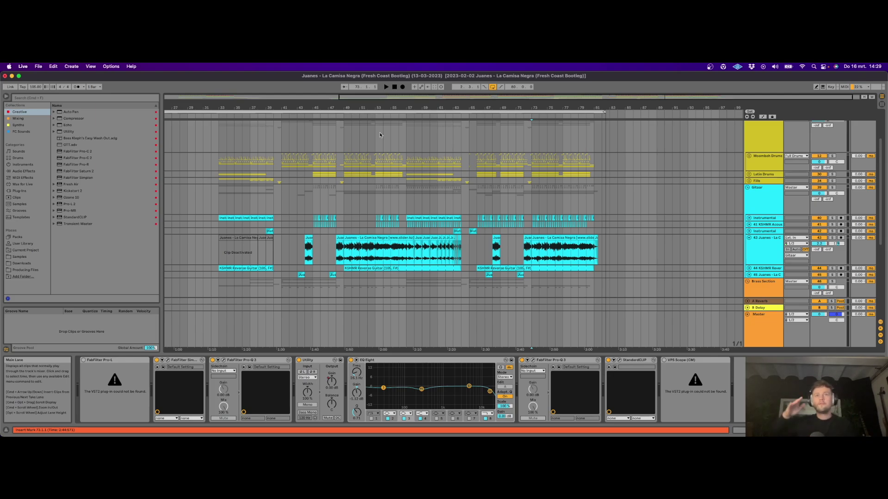
{"action": "scroll", "coordinate": [680, 222], "scroll_direction": "up", "scroll_amount": 5}
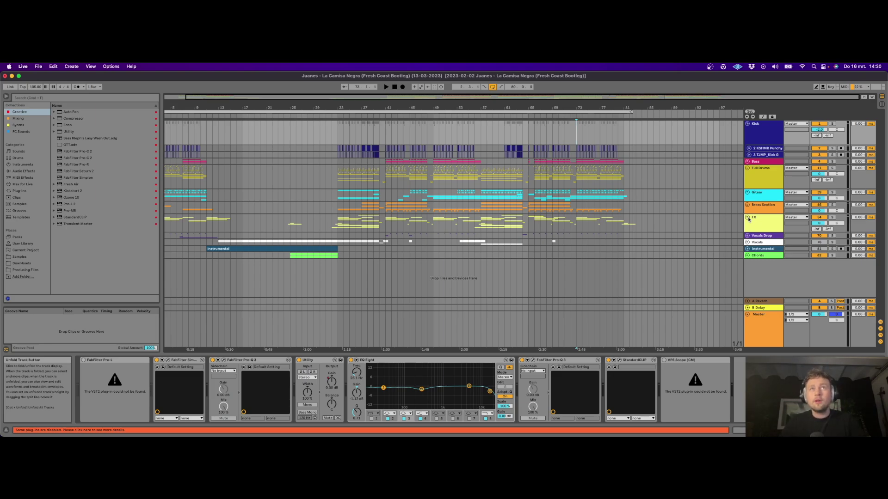
{"action": "left_click_drag", "start_coordinate": [558, 108], "coordinate": [575, 105]}
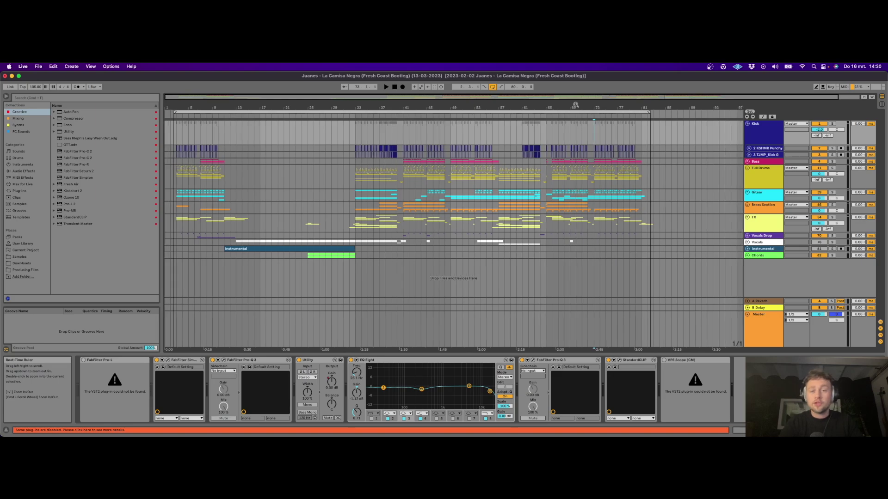